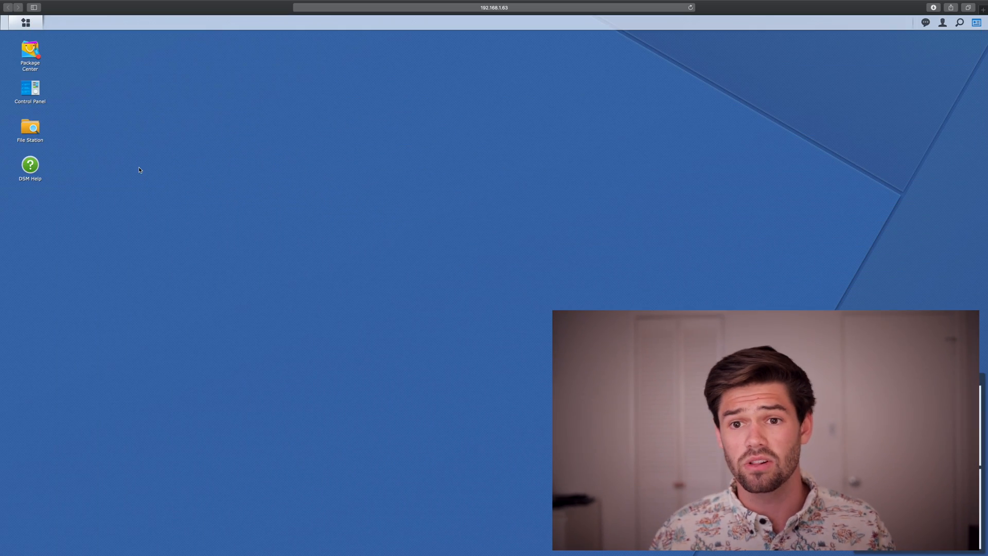
Install the VPN Server package from Package Center and launch it to its OpenVPN settings
left_click(30, 52)
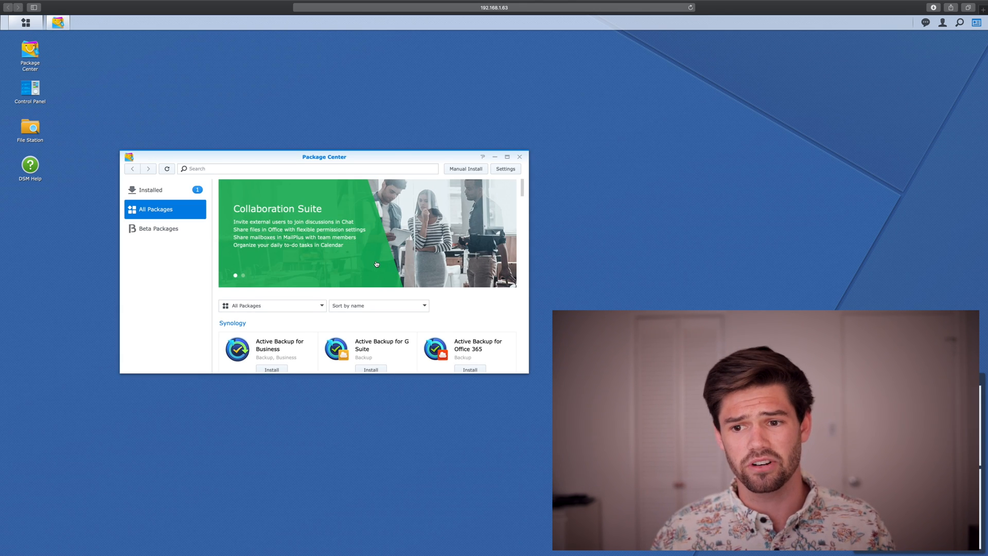
scroll(376, 265, "down", 5)
scroll(376, 265, "down", 5)
scroll(376, 265, "down", 5)
scroll(375, 265, "down", 3)
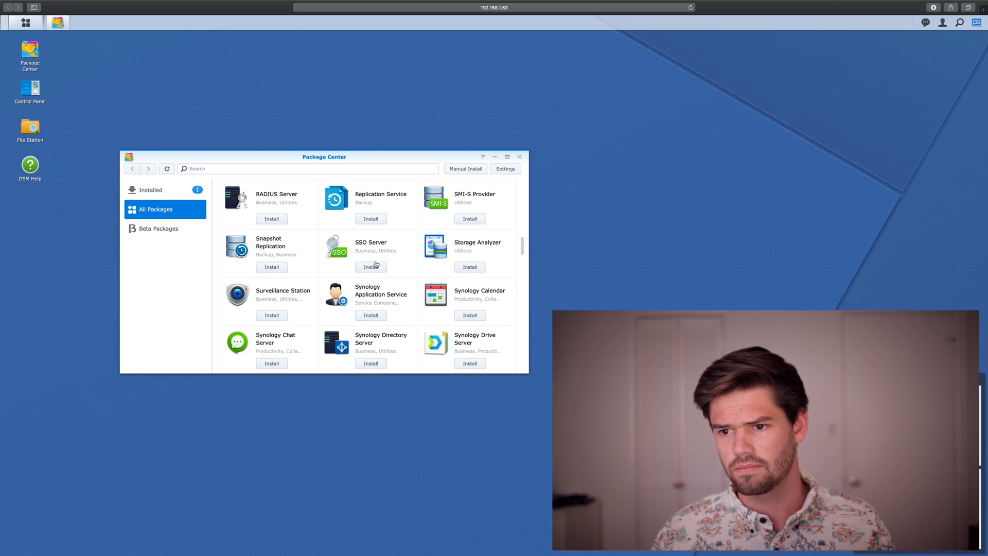
scroll(377, 265, "down", 4)
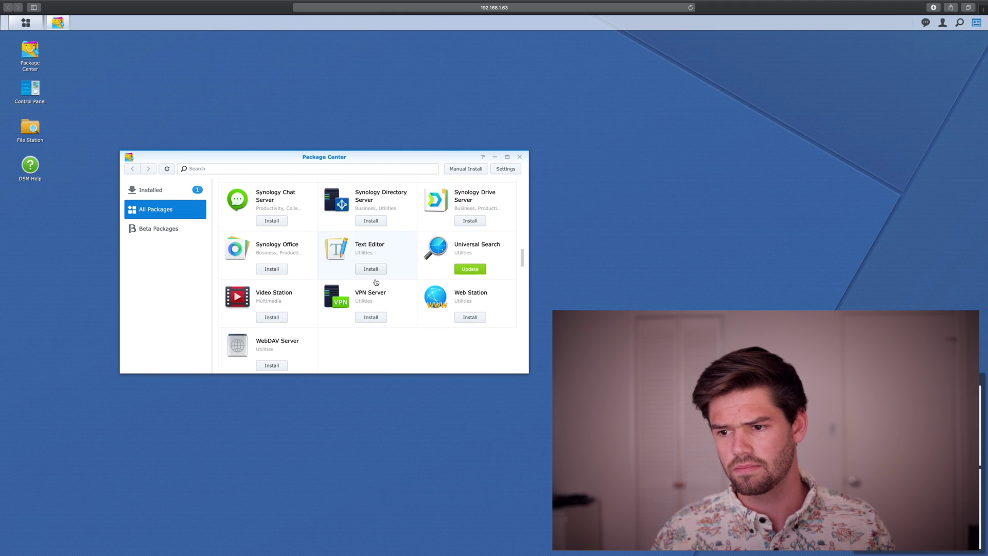
left_click(383, 322)
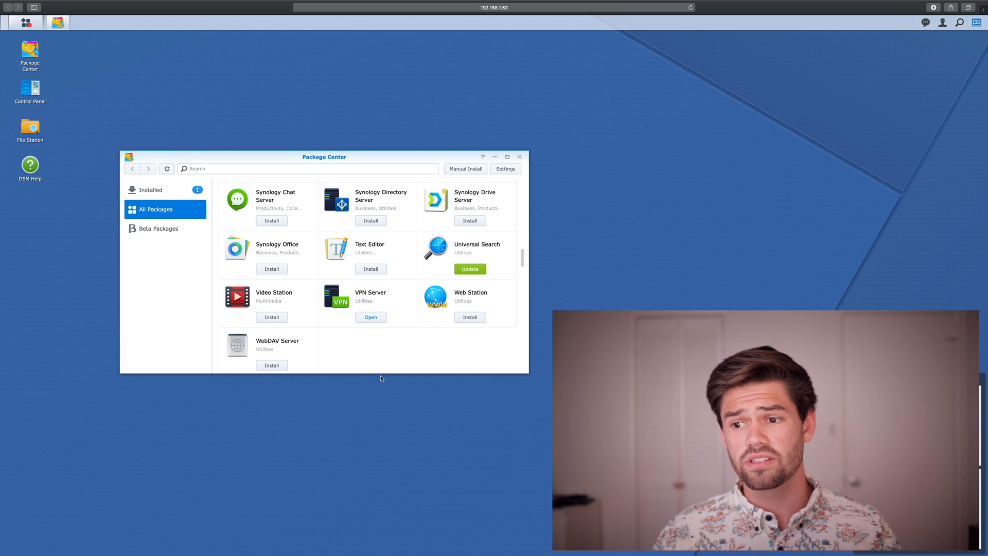
left_click(371, 317)
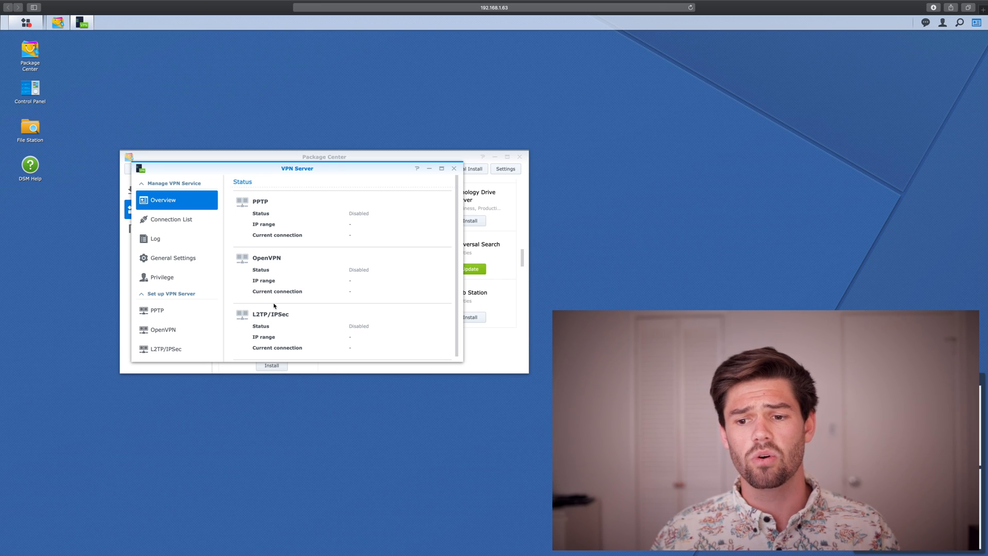
left_click(170, 334)
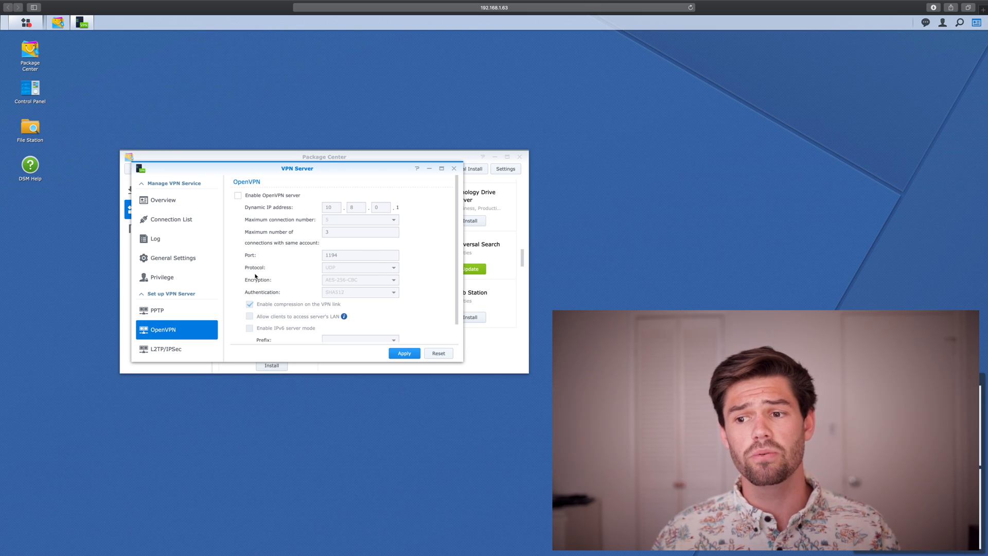
Enable the OpenVPN server on UDP port 1194 and allow clients to access the server's LAN
left_click(263, 196)
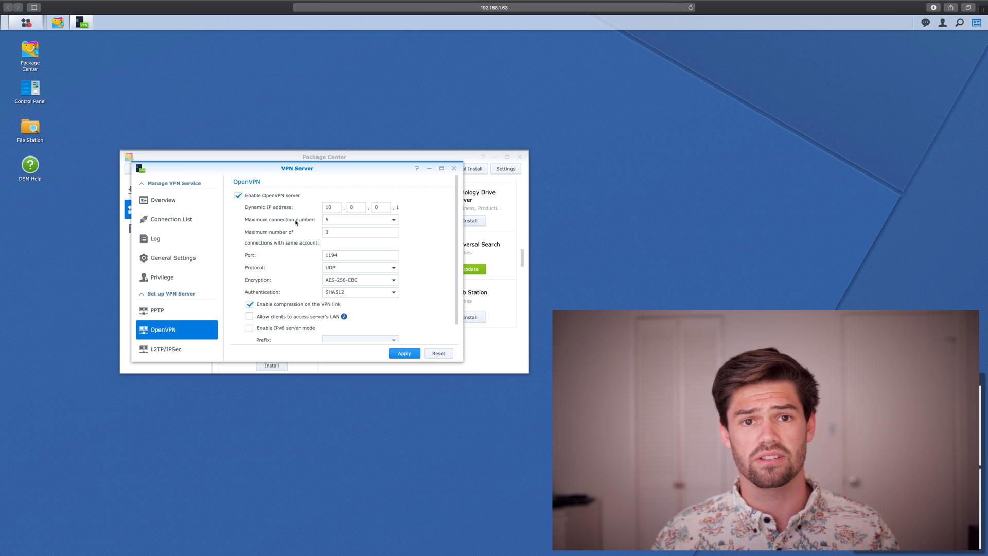
left_click(337, 255)
key("shift+Tab")
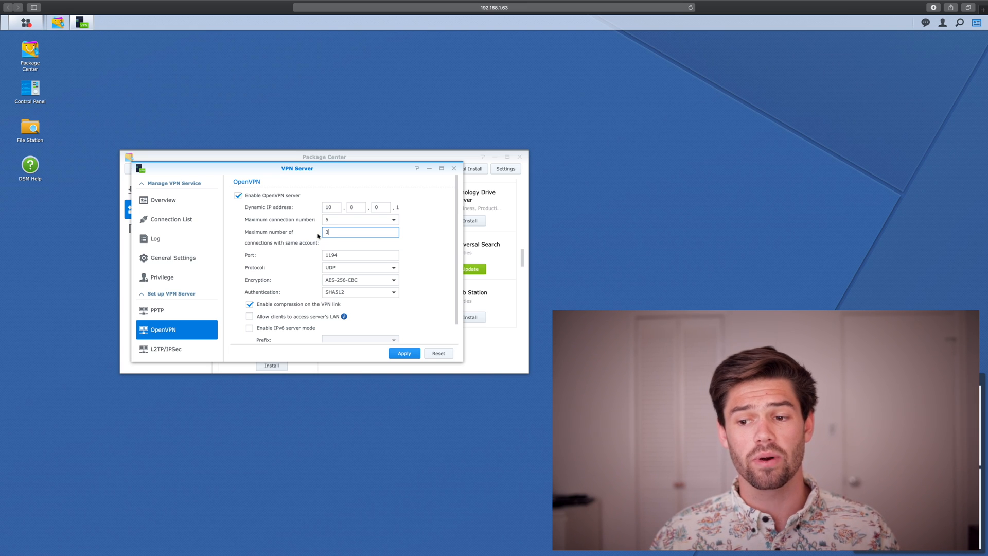
scroll(318, 236, "down", 1)
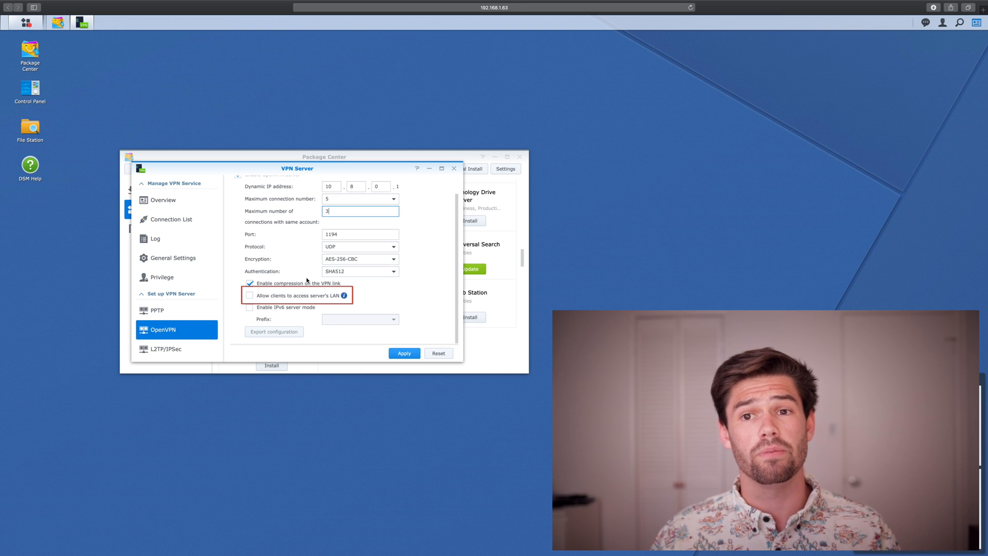
left_click(249, 296)
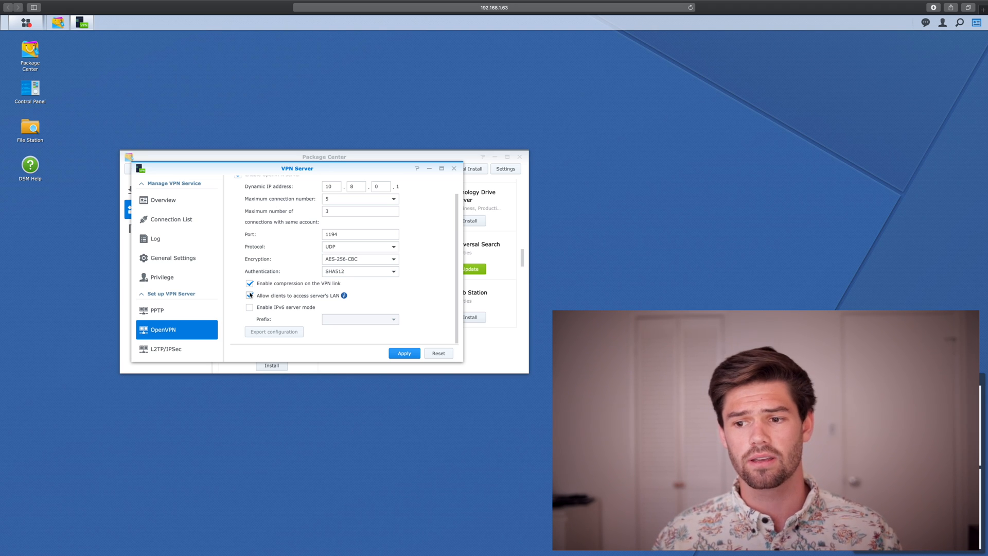
left_click(249, 295)
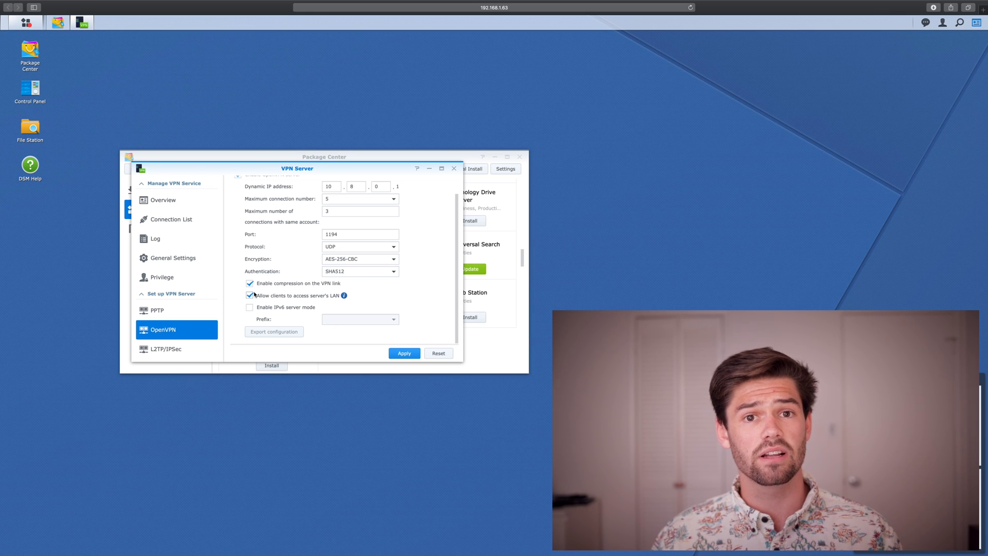
Apply the OpenVPN settings, acknowledge the port forwarding reminder and close VPN Server
left_click(404, 352)
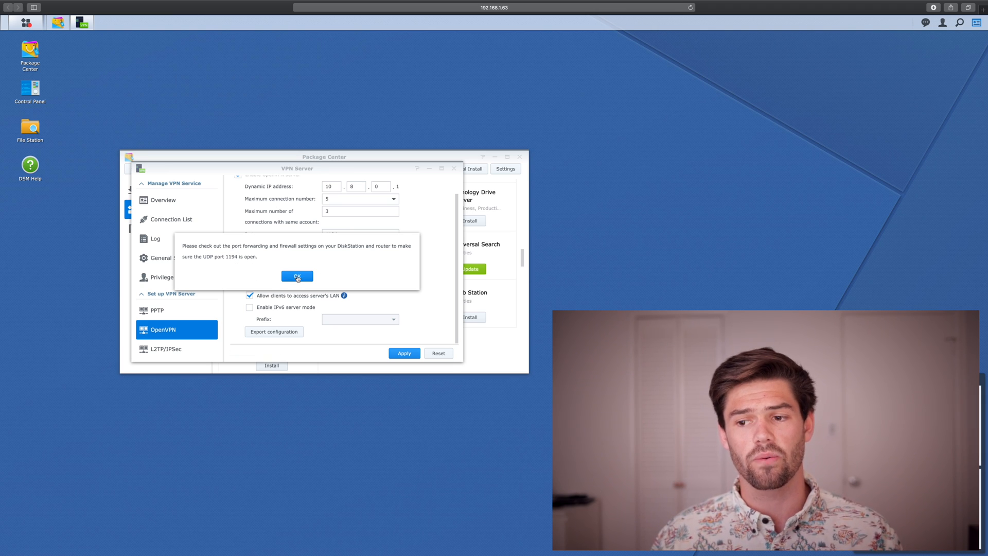
left_click(298, 277)
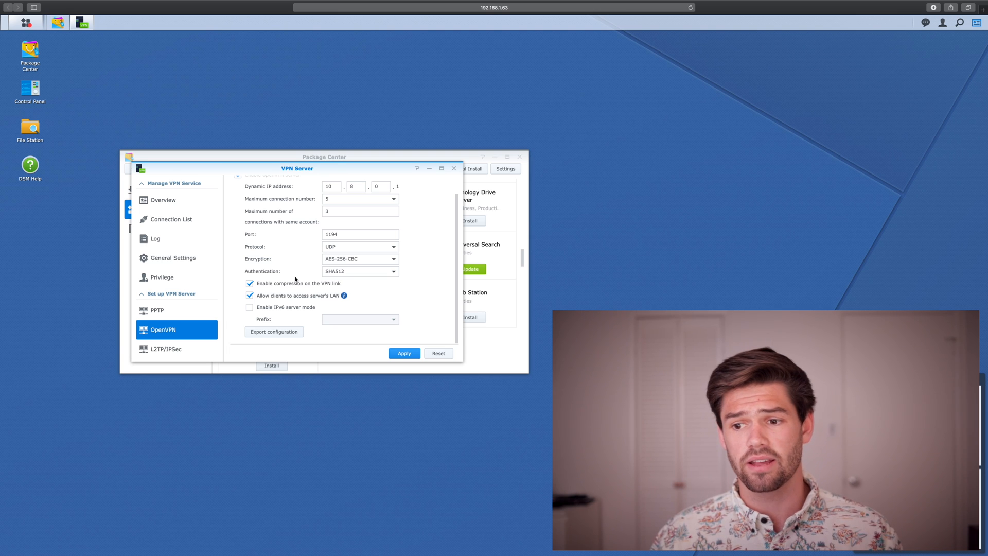
left_click(454, 171)
Go to Control Panel's advanced External Access settings on the Router Configuration page
left_click(519, 158)
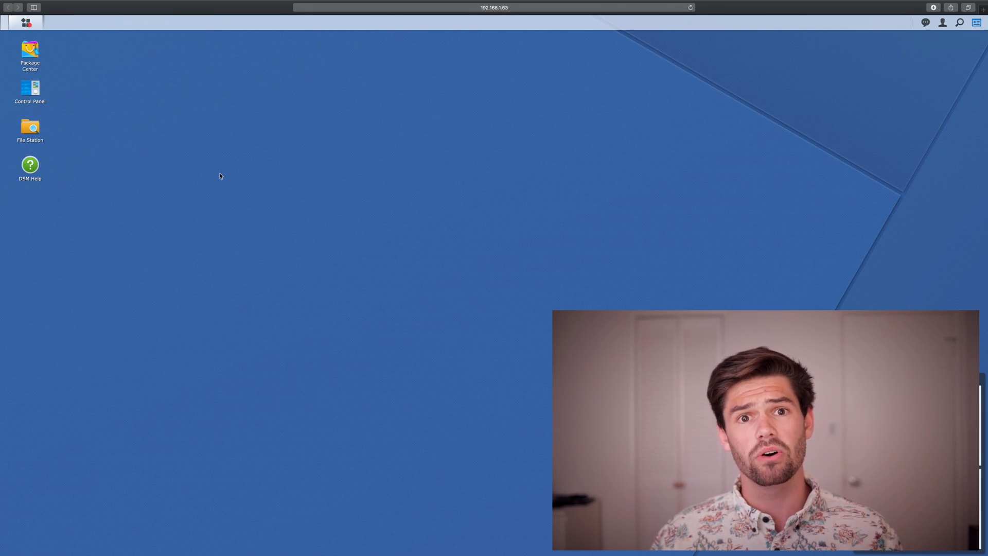
left_click(30, 89)
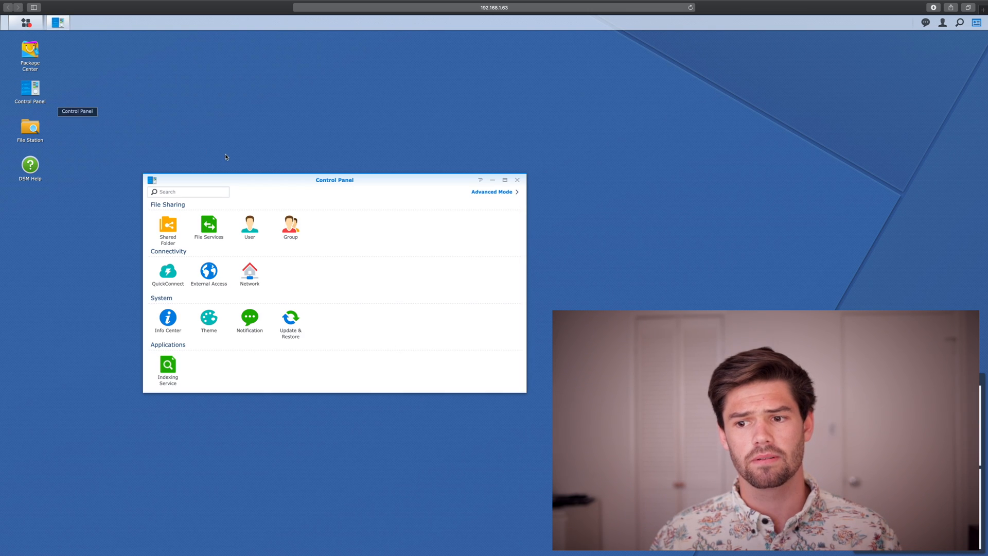
left_click(494, 192)
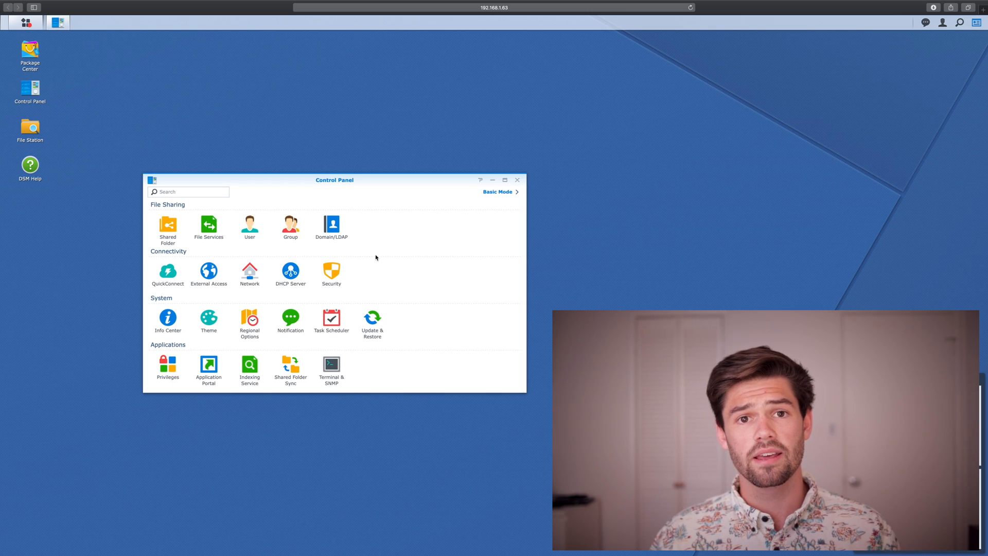
left_click(211, 274)
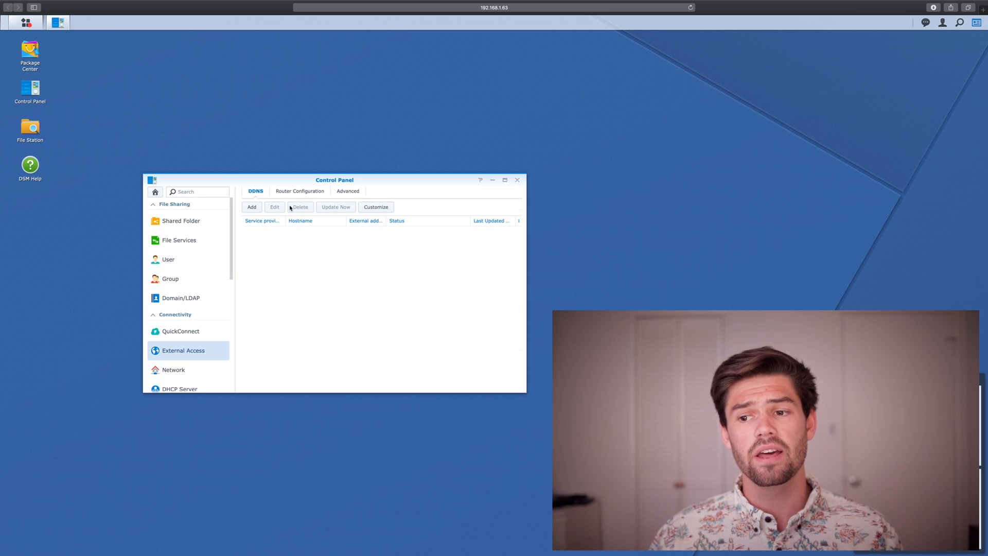
left_click(300, 191)
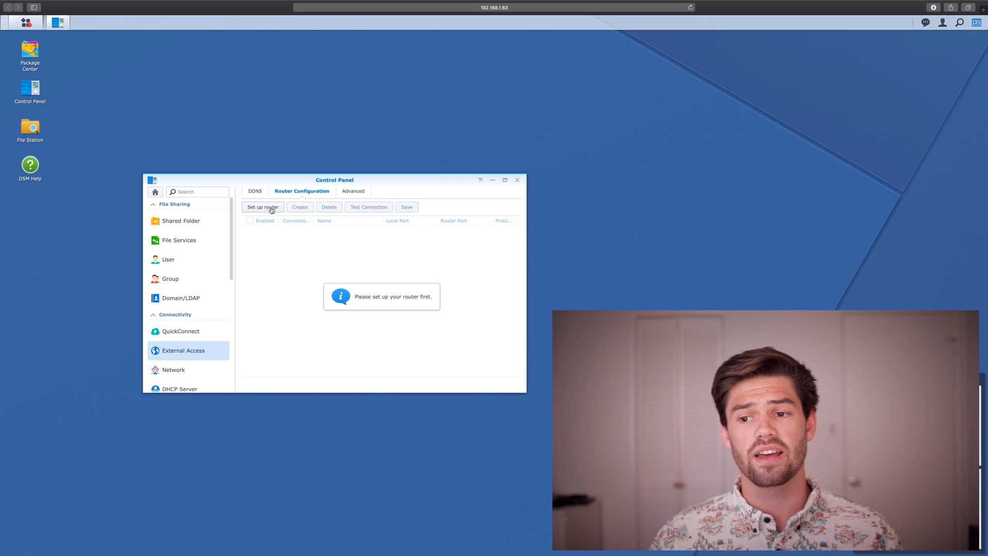
Run the router setup wizard, apply the detected UPnP router and begin a new forwarding rule
left_click(263, 207)
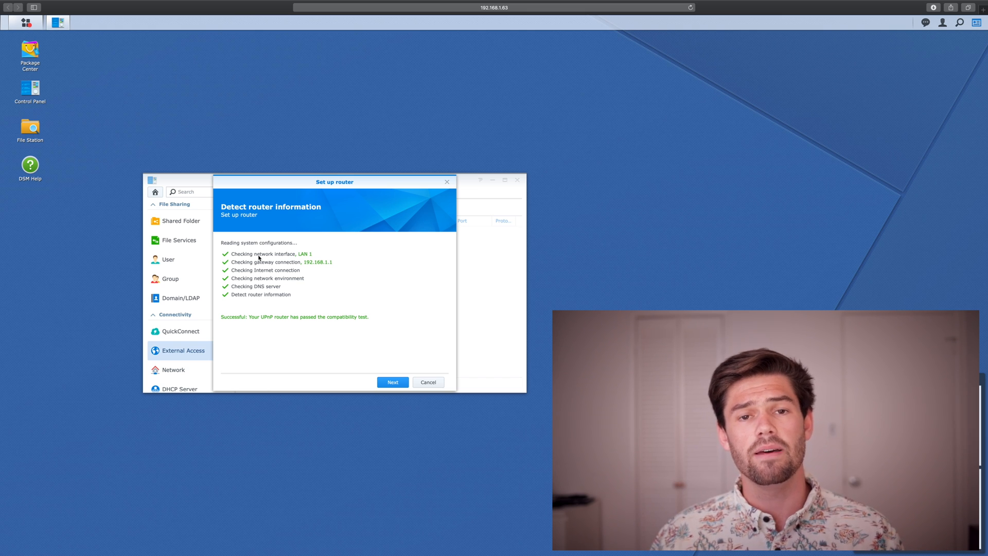
left_click(391, 382)
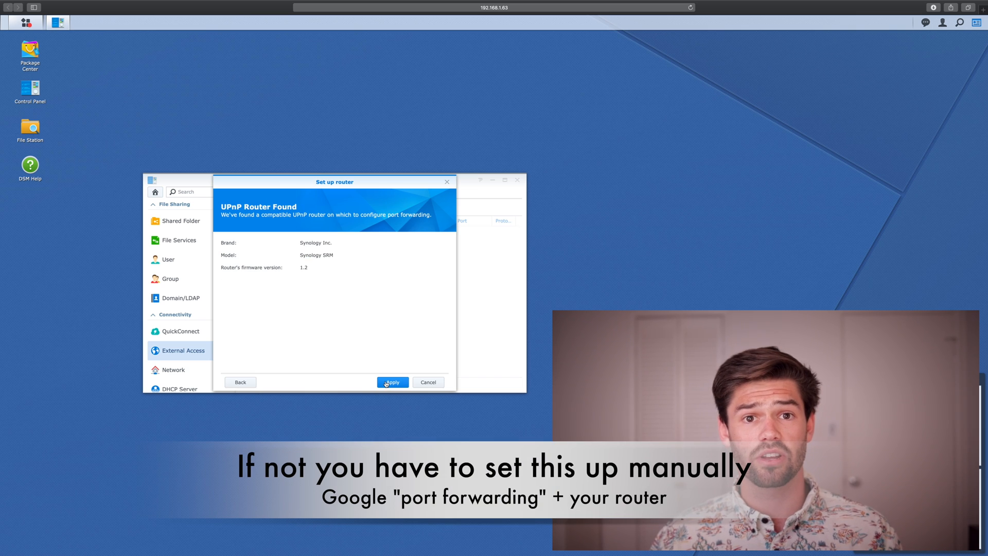
left_click(391, 383)
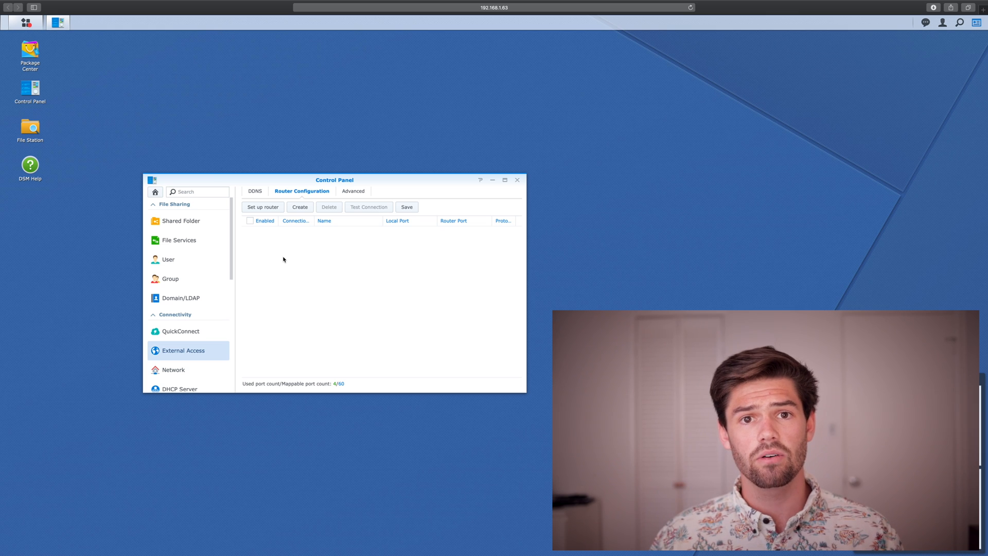
left_click(300, 207)
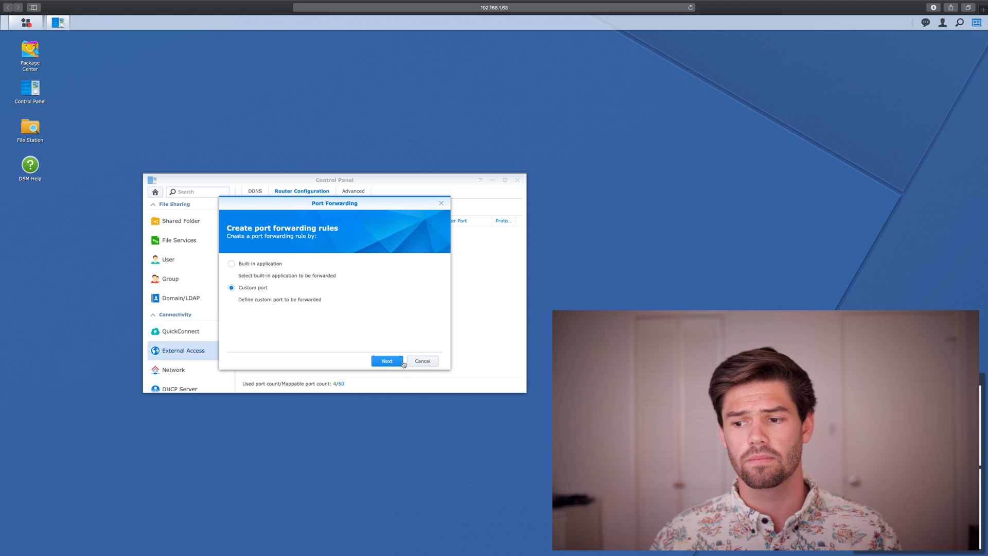
Create a custom port forwarding rule for UDP 1194 local and router port
left_click(387, 361)
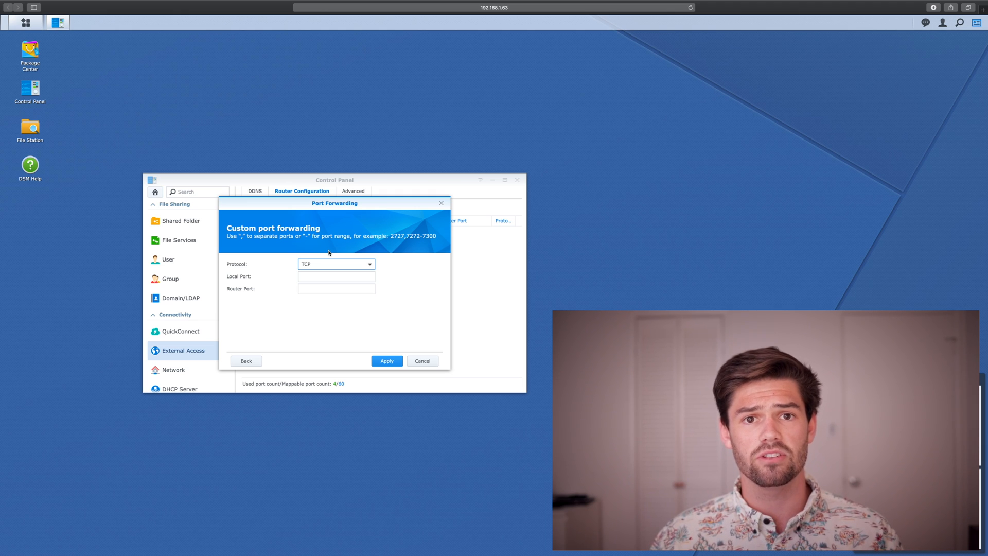
left_click(329, 264)
left_click(321, 285)
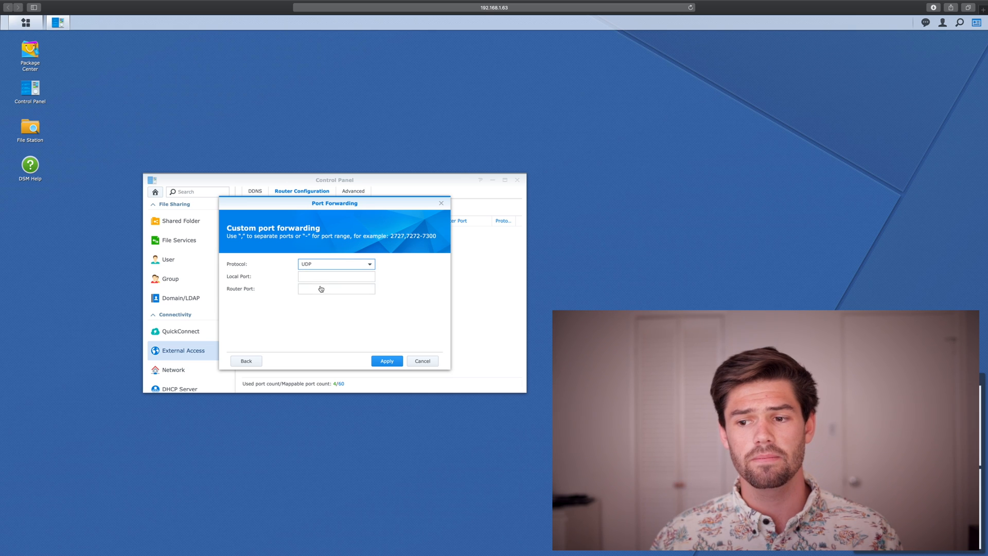
left_click(321, 278)
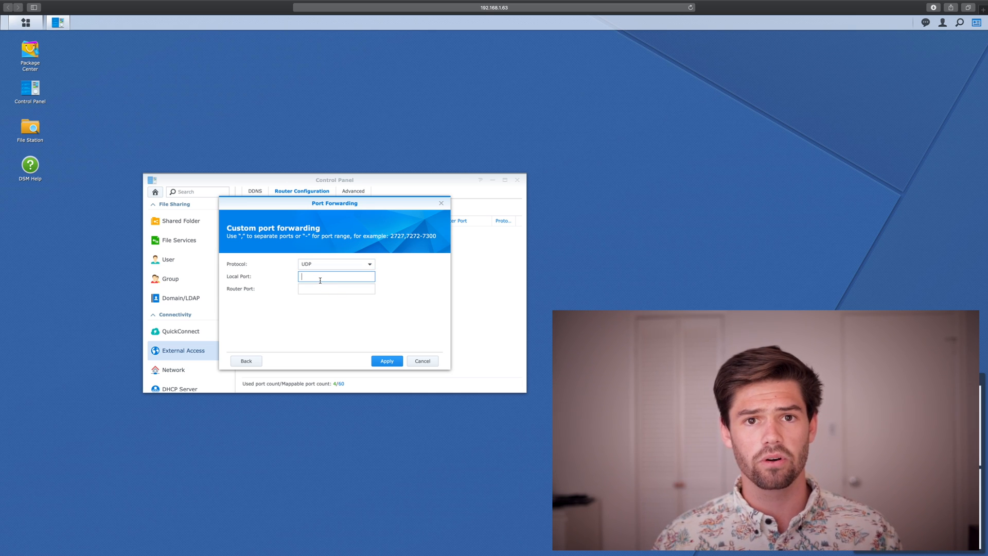
type("1194")
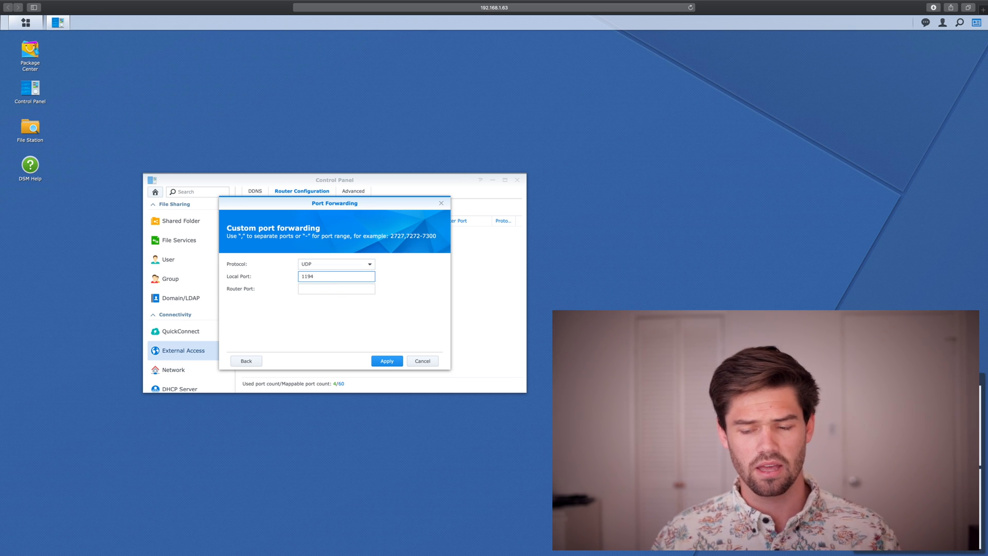
key("Tab")
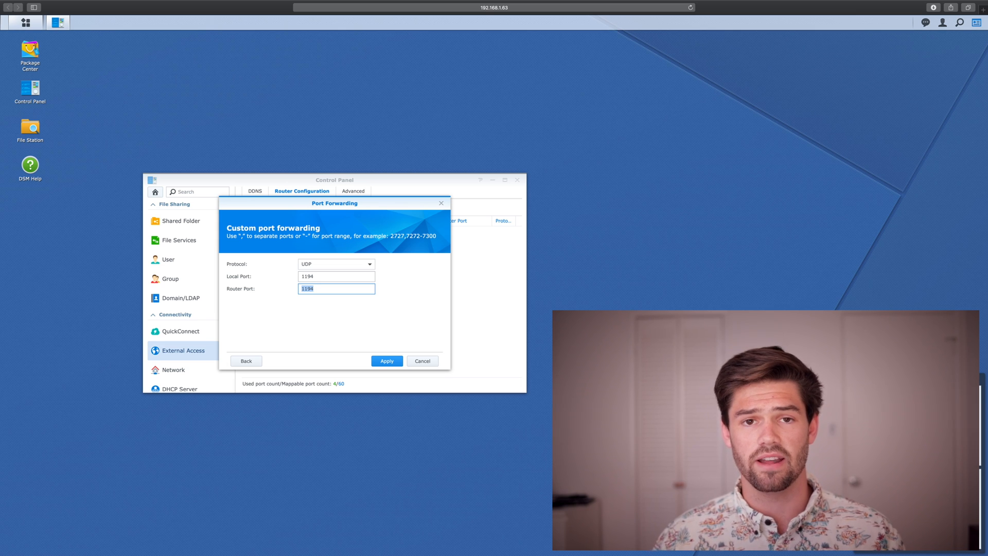
left_click(385, 360)
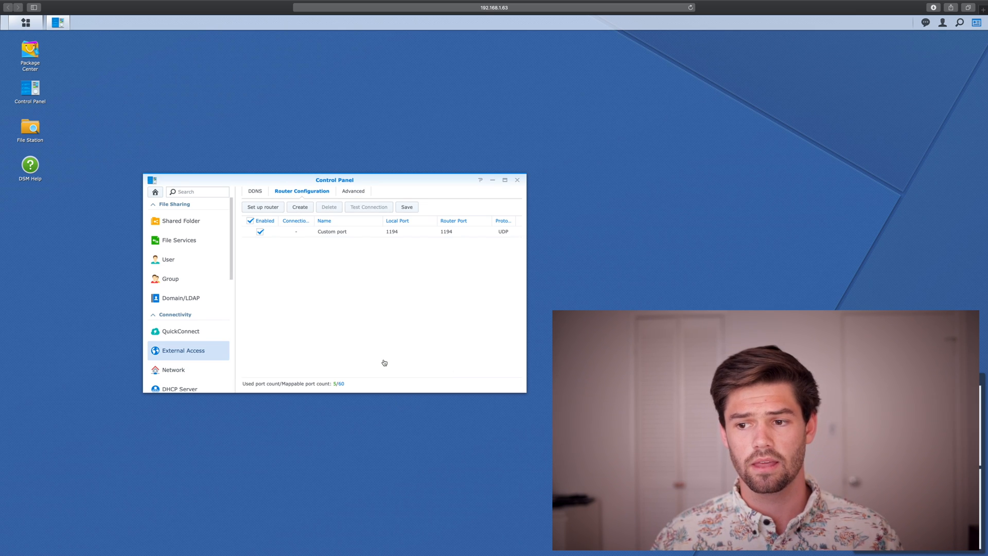
Save the forwarding rules to the router, overwriting its existing rules, and move to DDNS
left_click(407, 206)
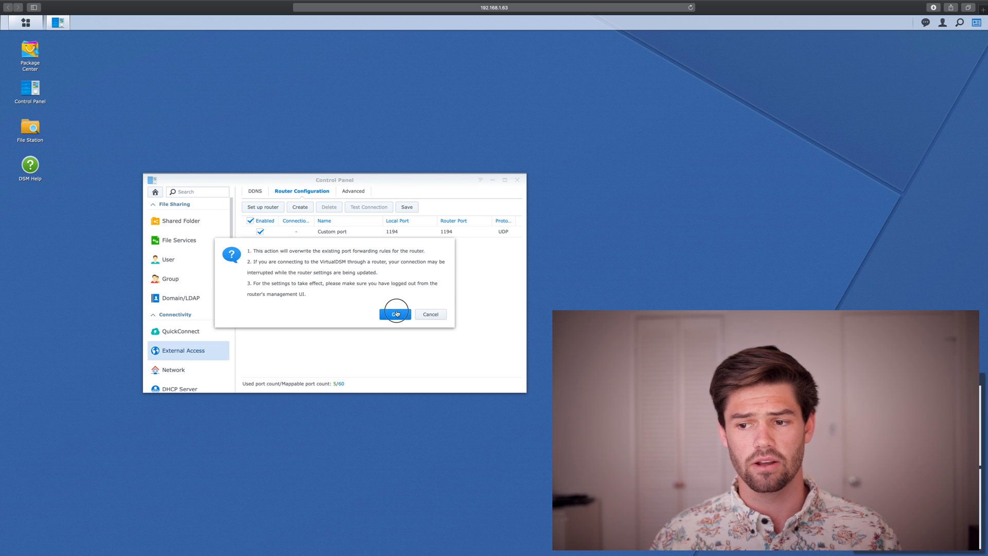
left_click(395, 314)
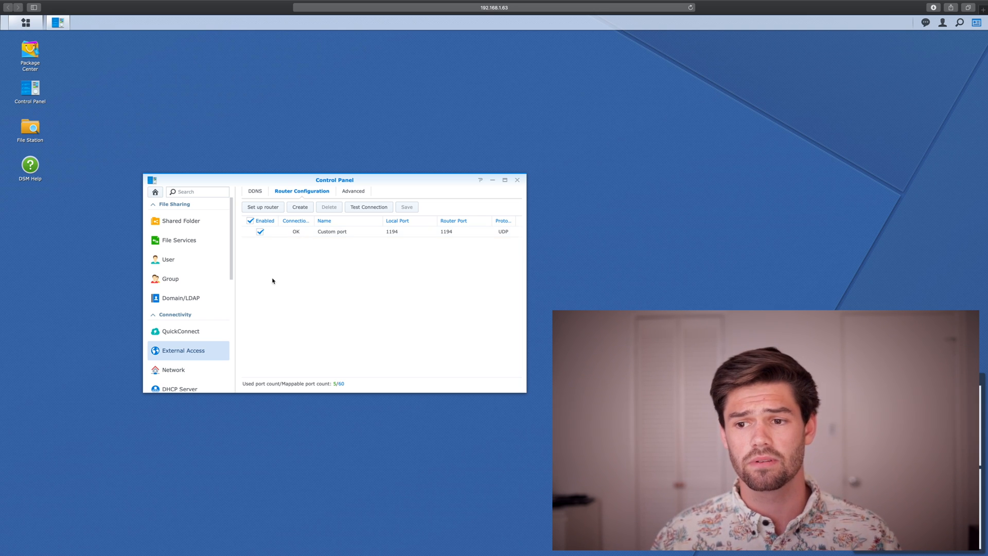
left_click(255, 192)
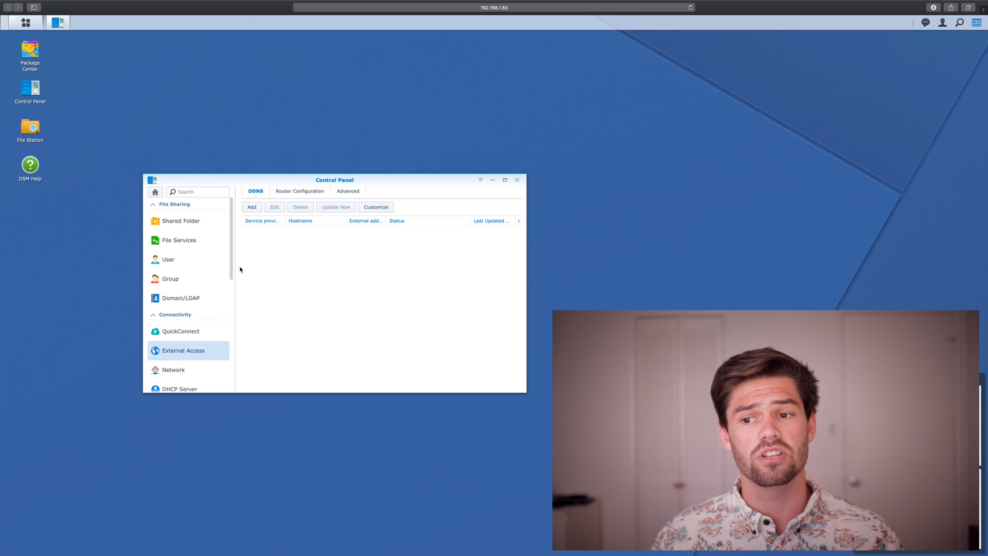
Start adding a DDNS hostname with Synology as provider, then leave it unregistered and go to Network
left_click(255, 207)
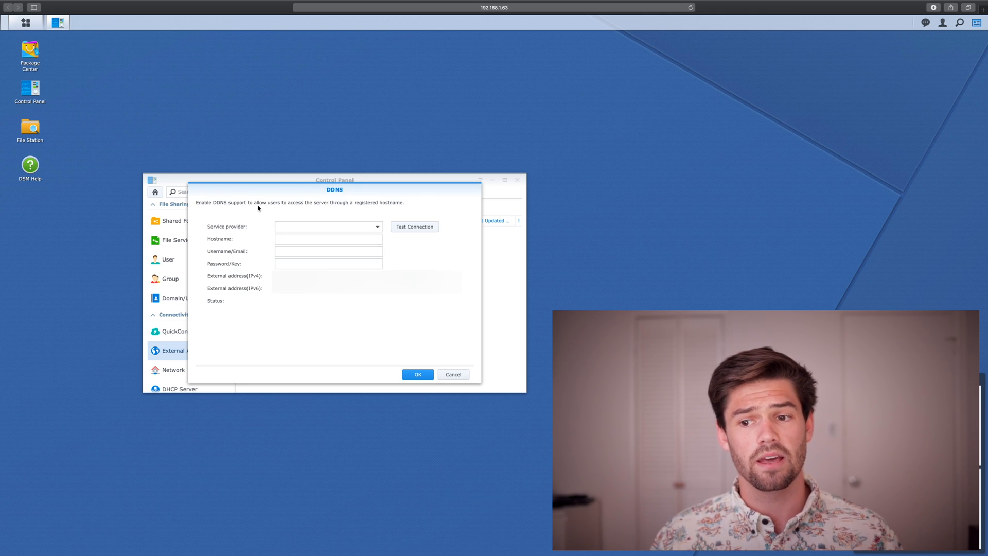
left_click(372, 227)
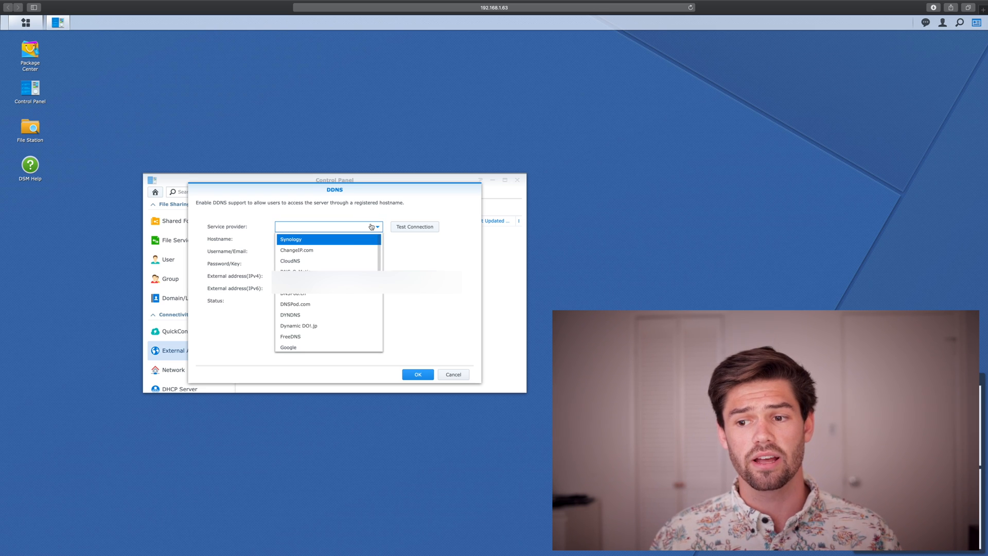
left_click(335, 247)
left_click(299, 237)
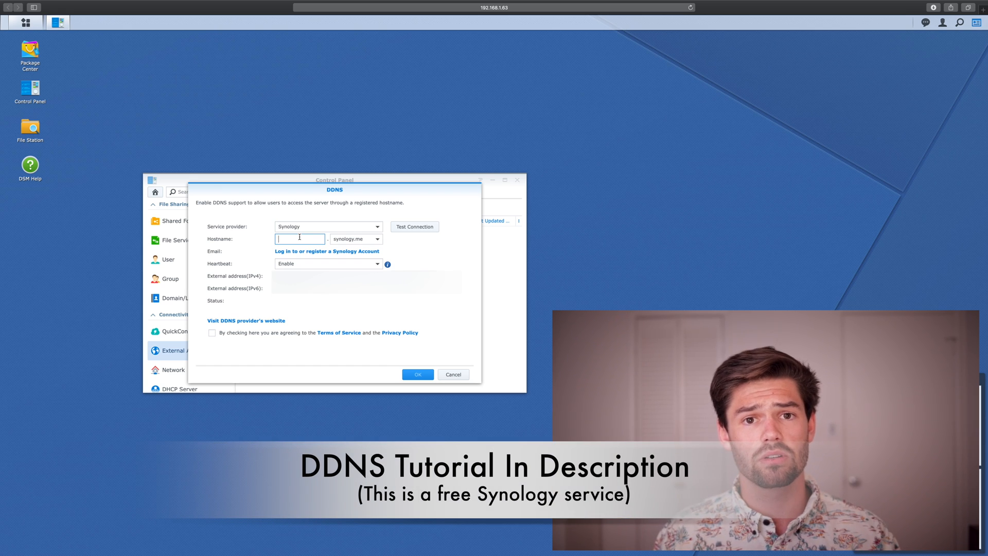
type("spacerex")
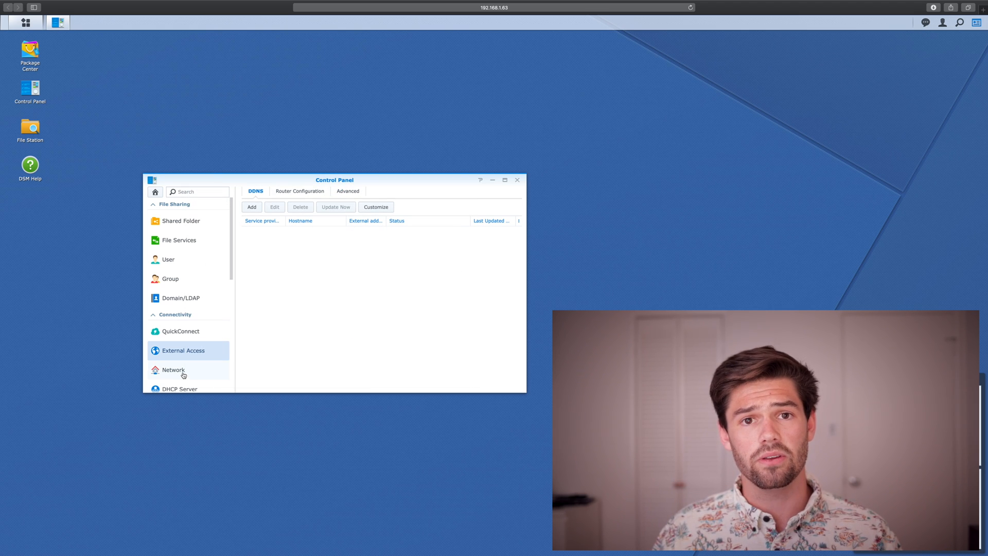
left_click(184, 371)
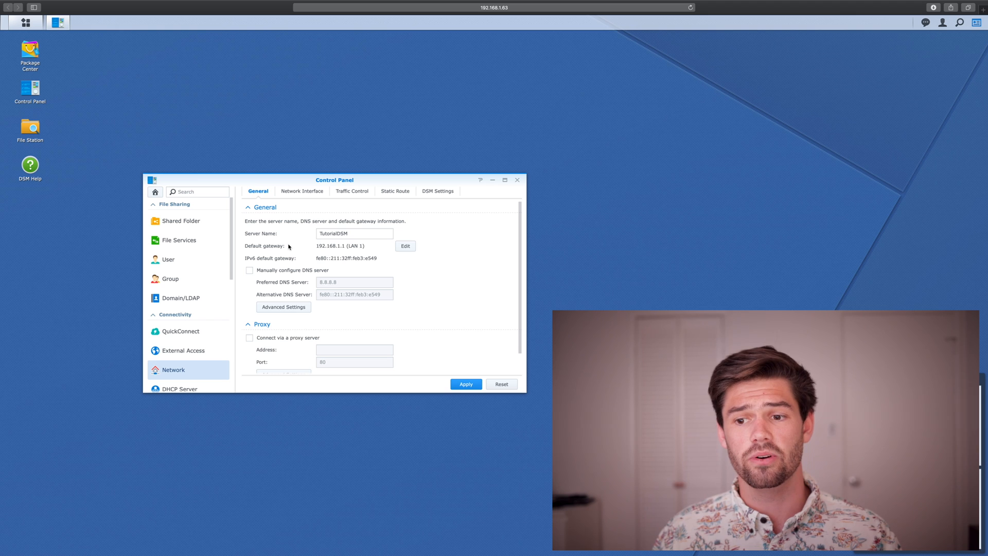
Set LAN 1 to manual configuration with static IP 192.168.1.109, gateway 192.168.1.1, DNS 8.8.8.8
left_click(302, 192)
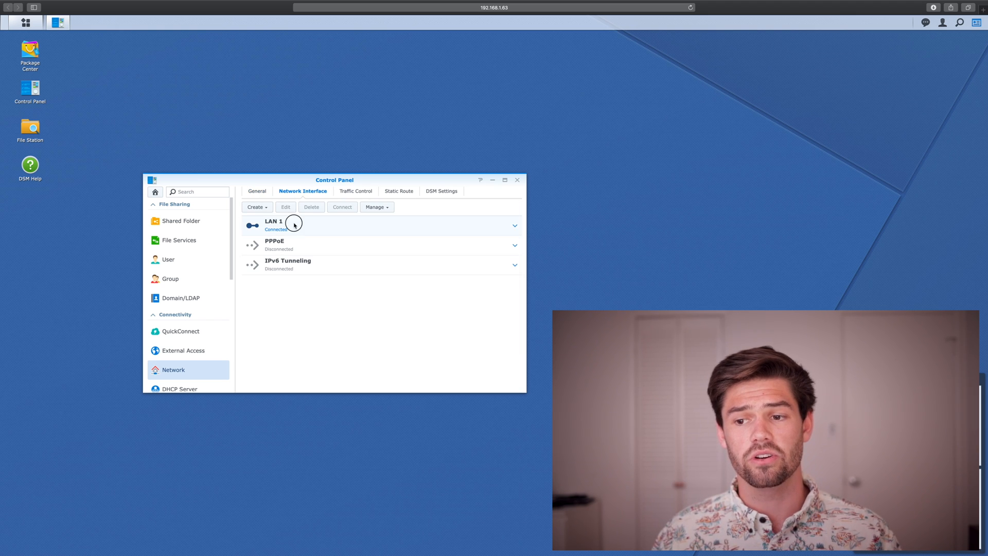
left_click(294, 224)
left_click(288, 207)
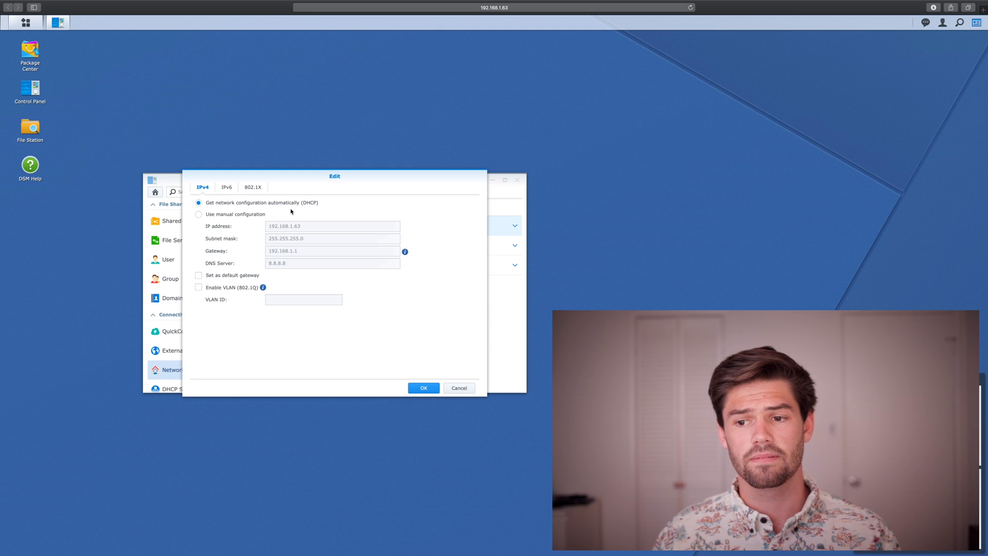
left_click(218, 214)
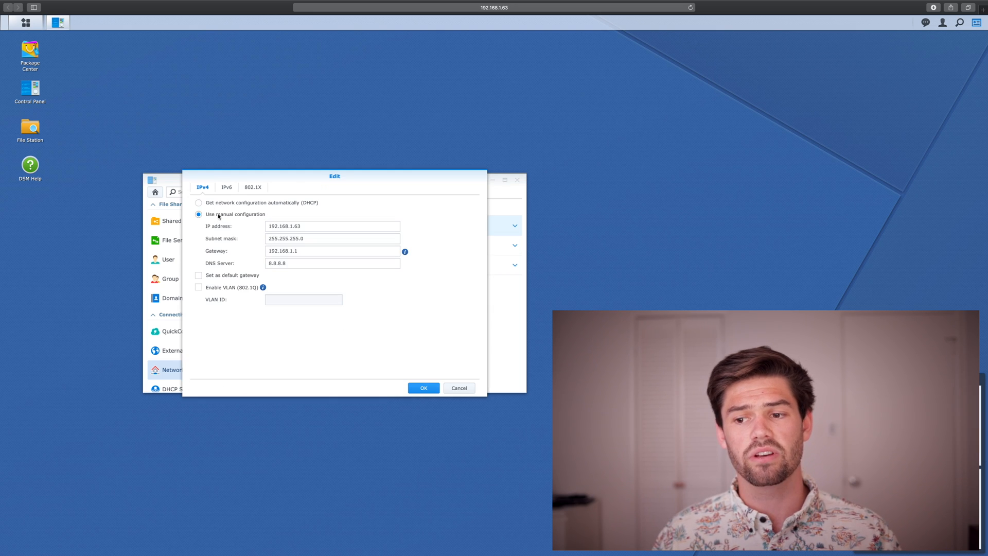
left_click(332, 226)
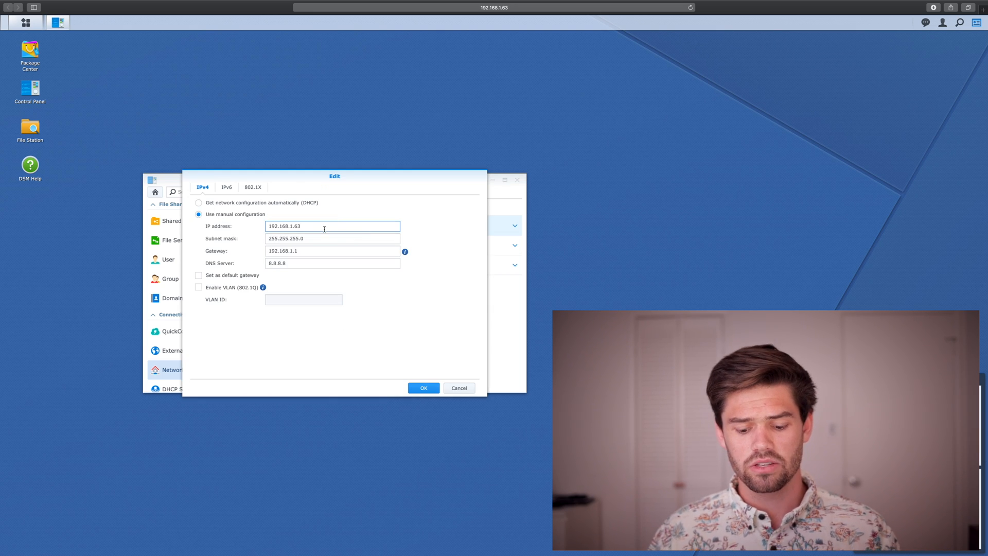
key("BackSpace")
key("BackSpace")
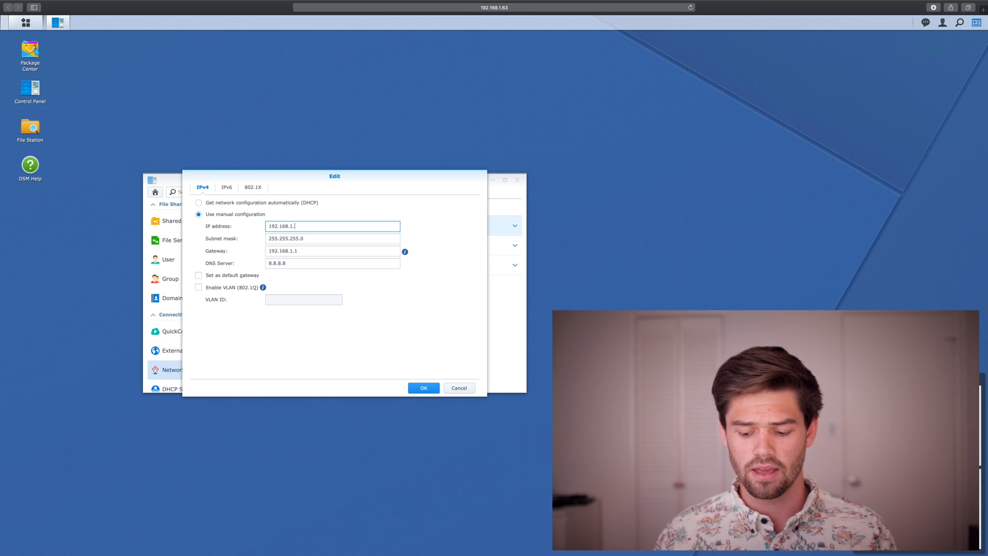
type("10")
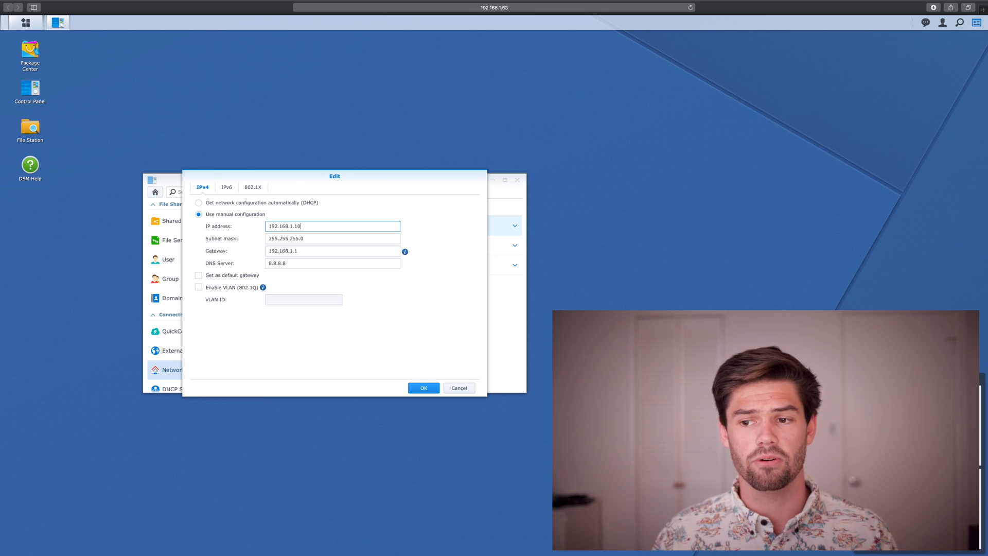
type("9")
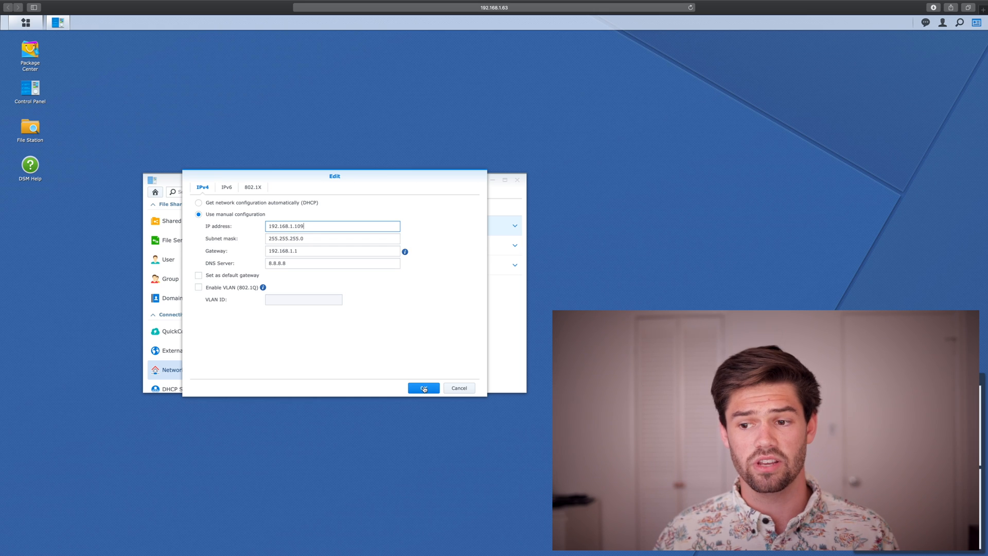
left_click(424, 388)
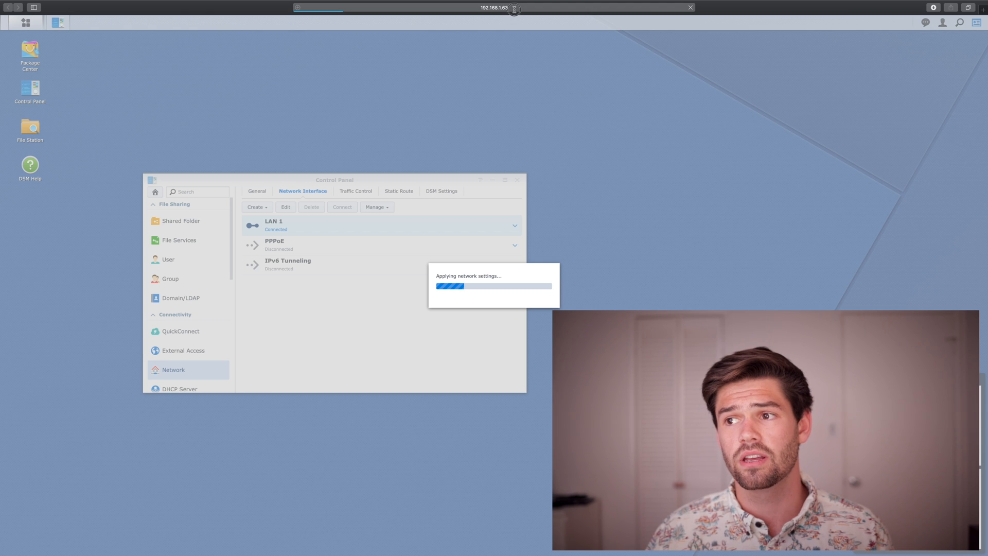
Reload DSM in Safari at the new address 192.168.1.109 and go to the User list
left_click(513, 9)
type("92.168.1.109")
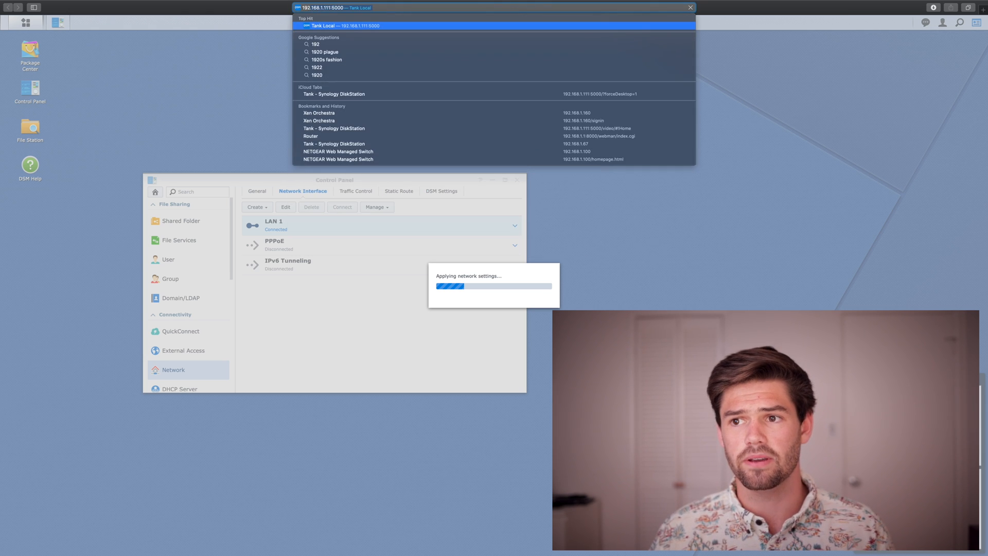
key("Return")
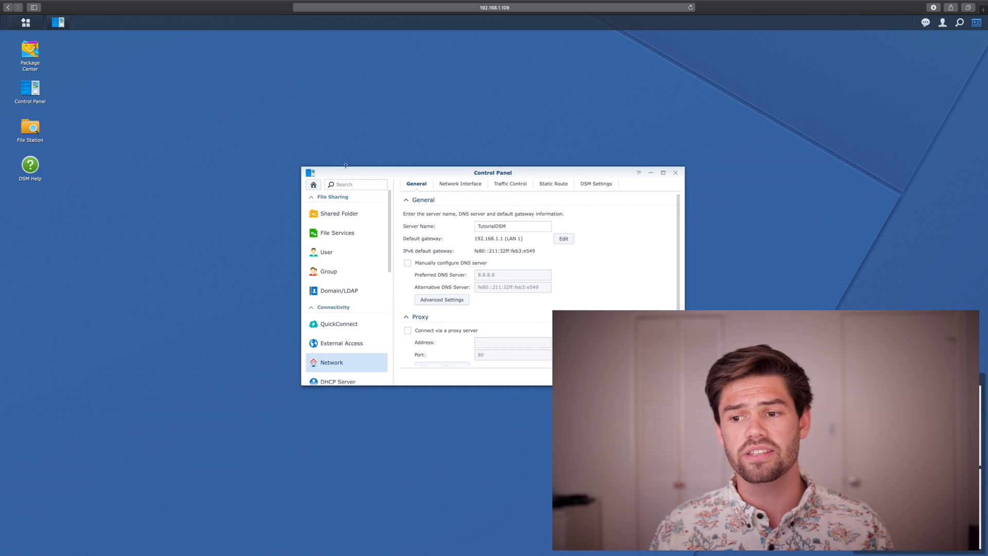
left_click(327, 250)
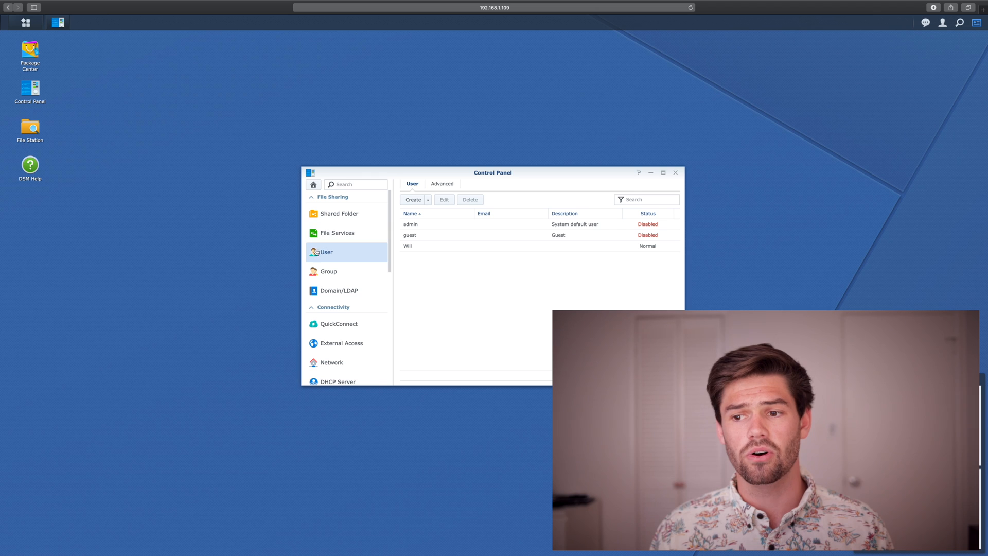
Create the user Bill with a chosen password, declining Safari's suggested one
left_click(413, 200)
left_click(497, 236)
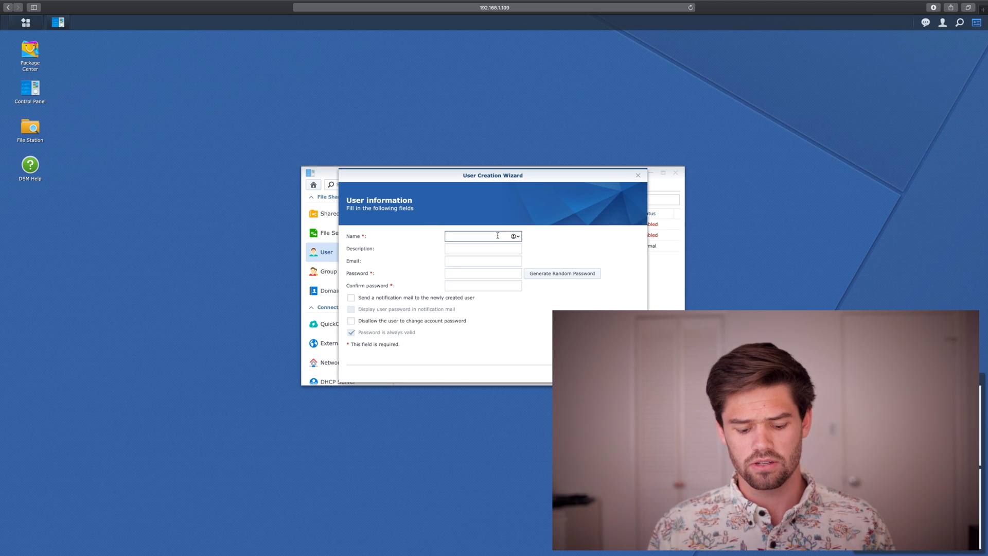
type("Bu")
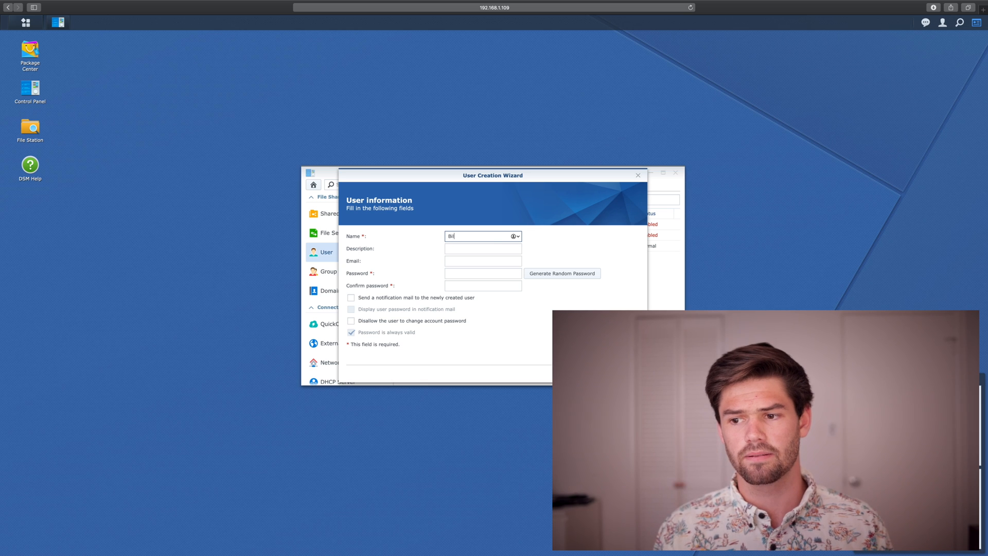
type("ll")
key("Tab")
key("Tab")
key("Tab")
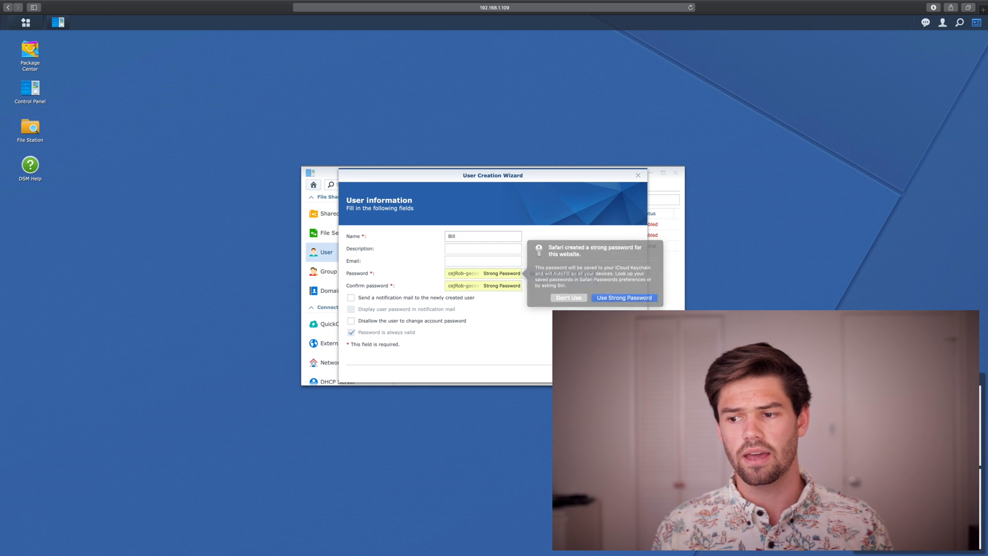
left_click(564, 296)
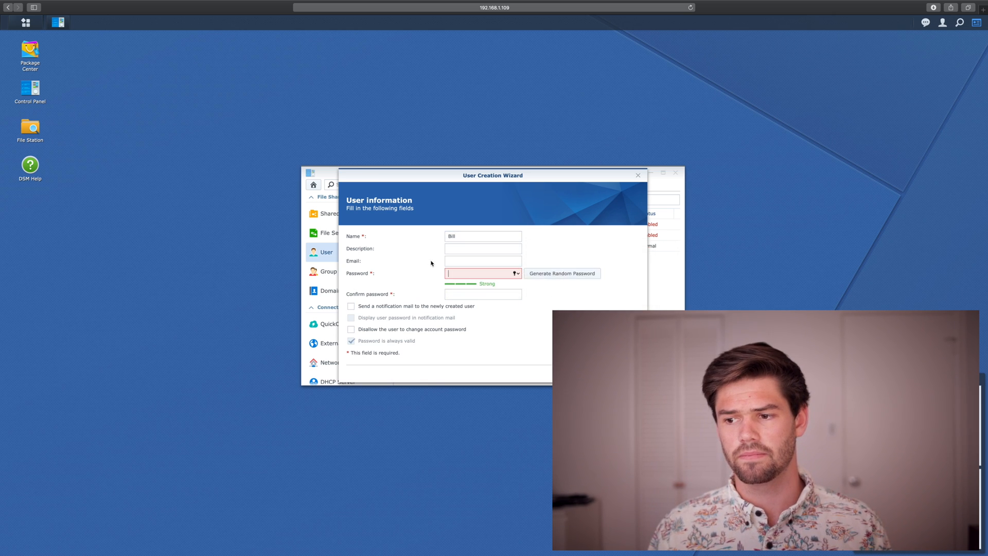
type("password")
key("Tab")
type("password")
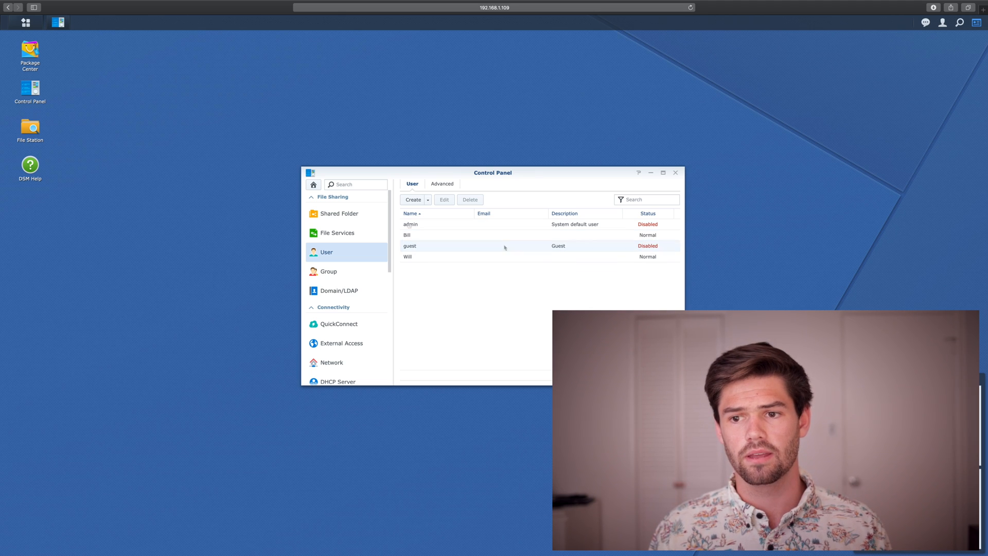
left_click(24, 23)
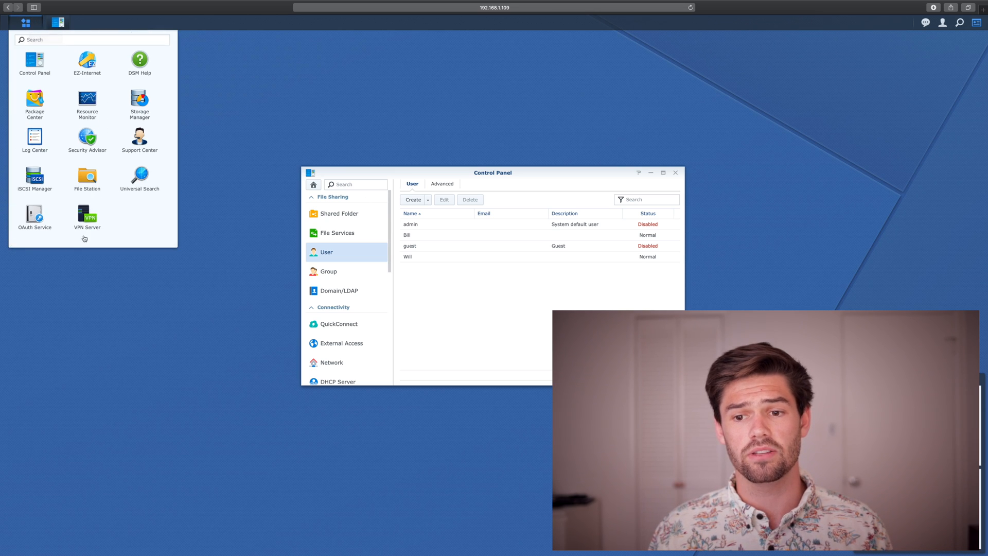
Launch VPN Server from the main menu and confirm under Privilege that Bill has OpenVPN access
left_click(87, 216)
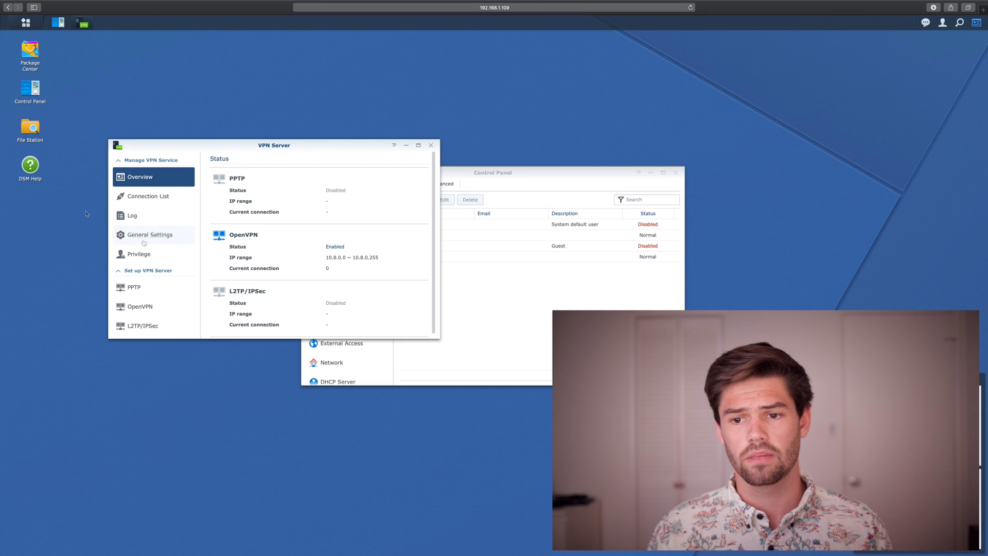
left_click(144, 258)
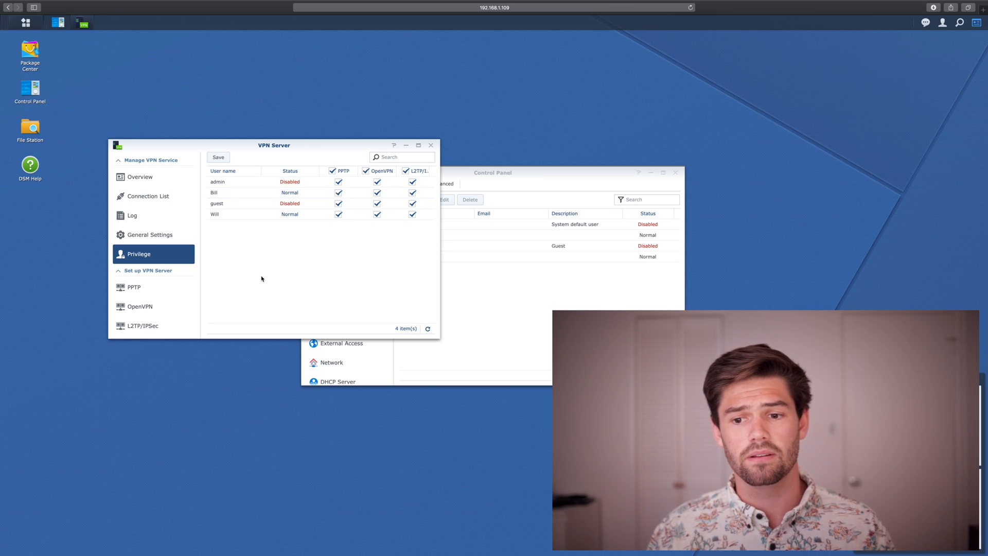
left_click(148, 305)
scroll(266, 273, "down", 3)
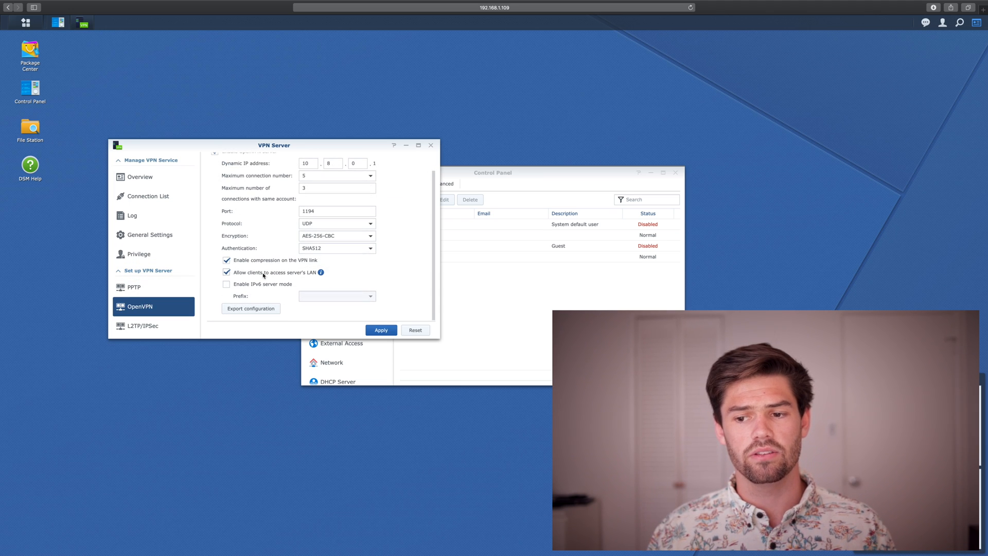
Export the OpenVPN client configuration, allow the download and reveal the openvpn folder
left_click(255, 310)
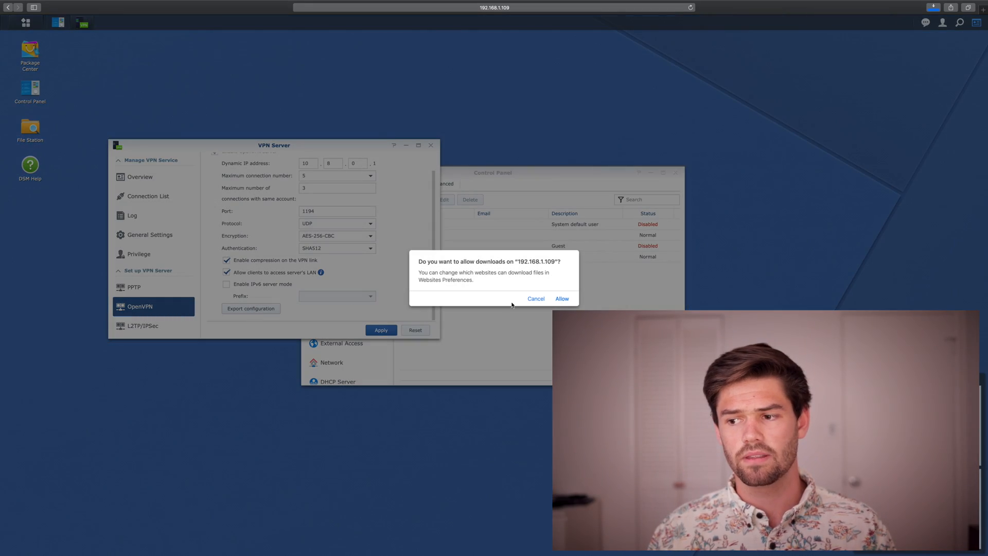
left_click(562, 299)
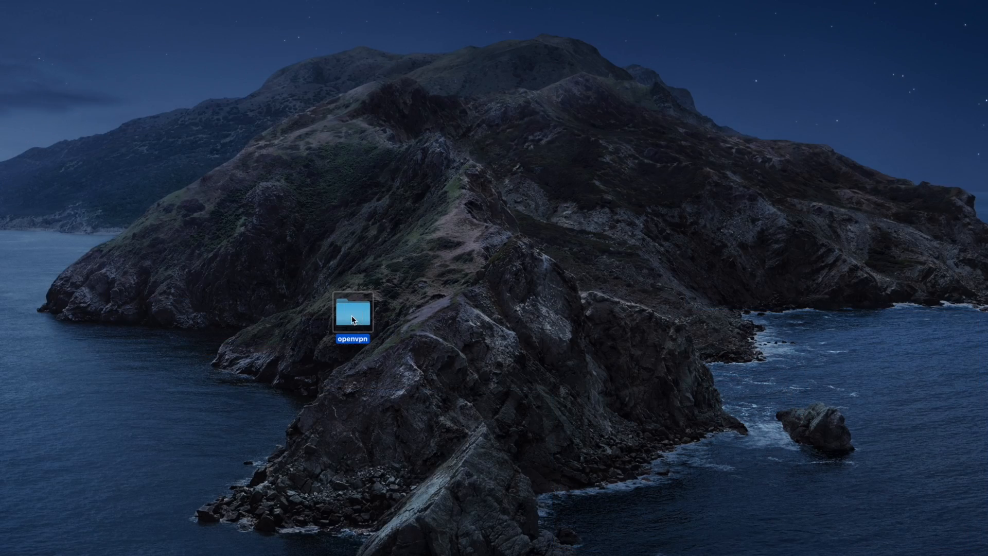
double_click(353, 316)
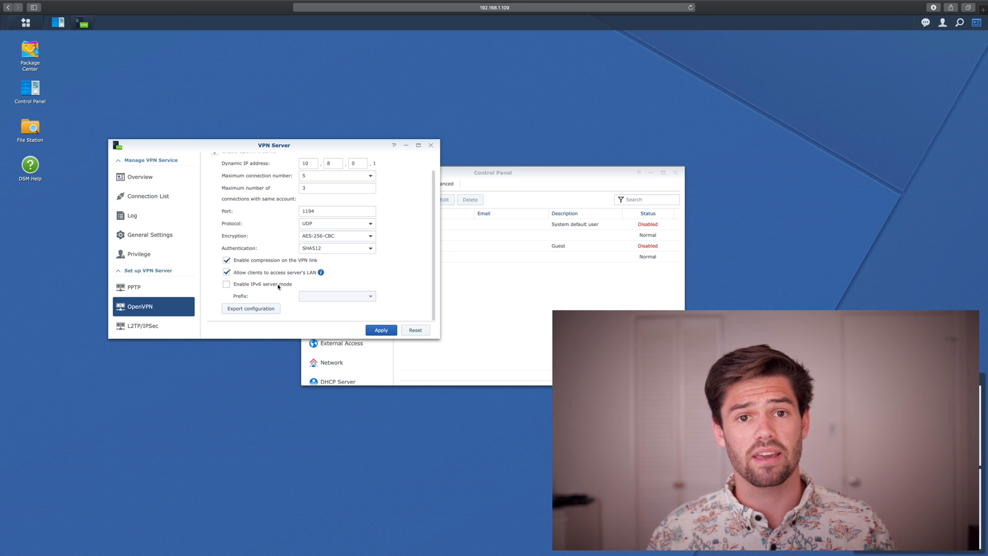
scroll(278, 287, "up", 2)
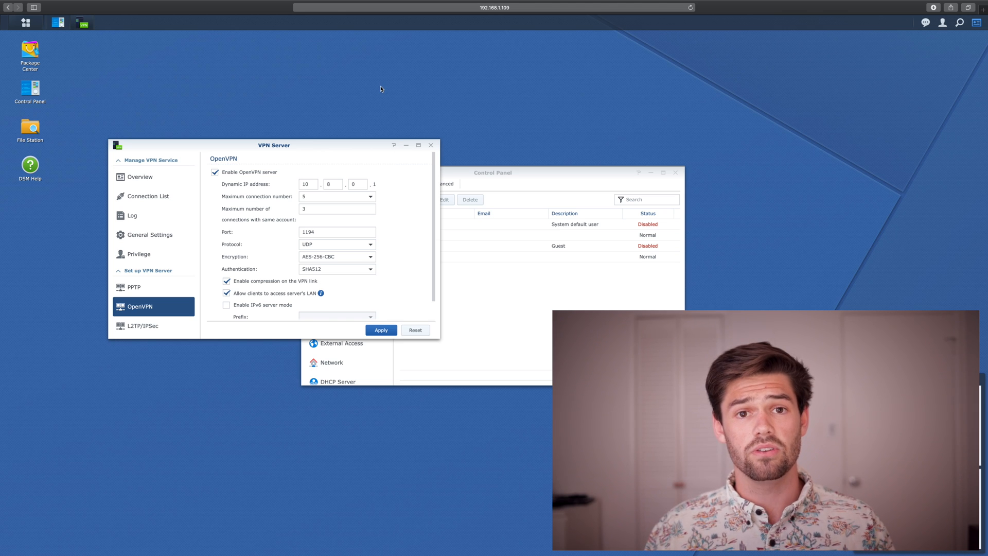
Load the router admin page at 192.168.1.1 in a new tab and sign in
key("super+t")
type("192.168.1.1")
key("Return")
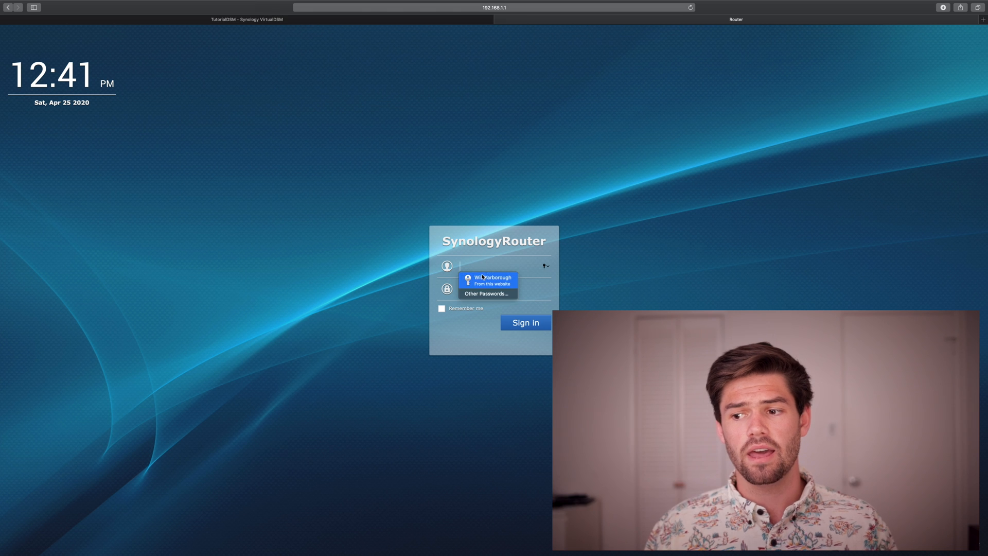
left_click(522, 322)
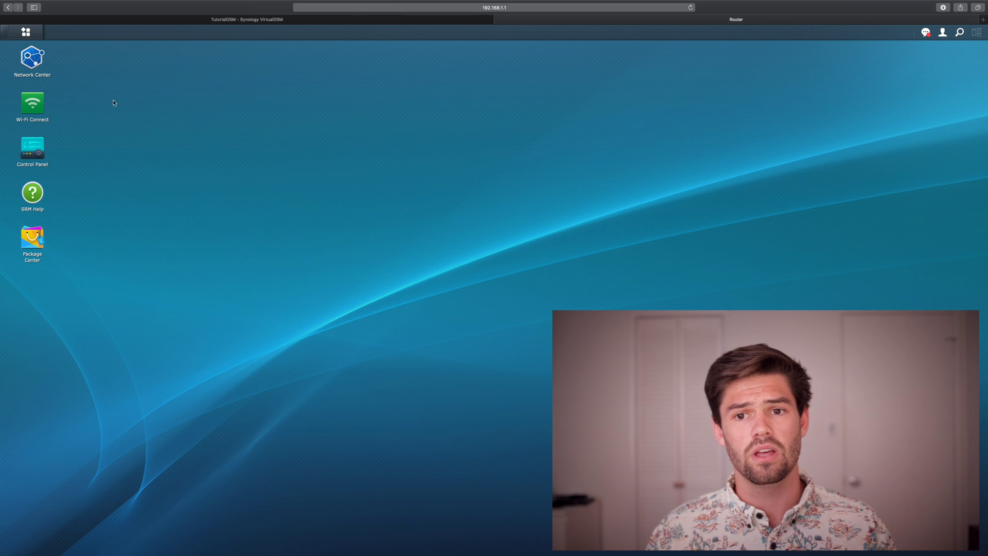
Bring up Network Center's Local Network static routes, listing the 192.168.3.0 route
left_click(35, 61)
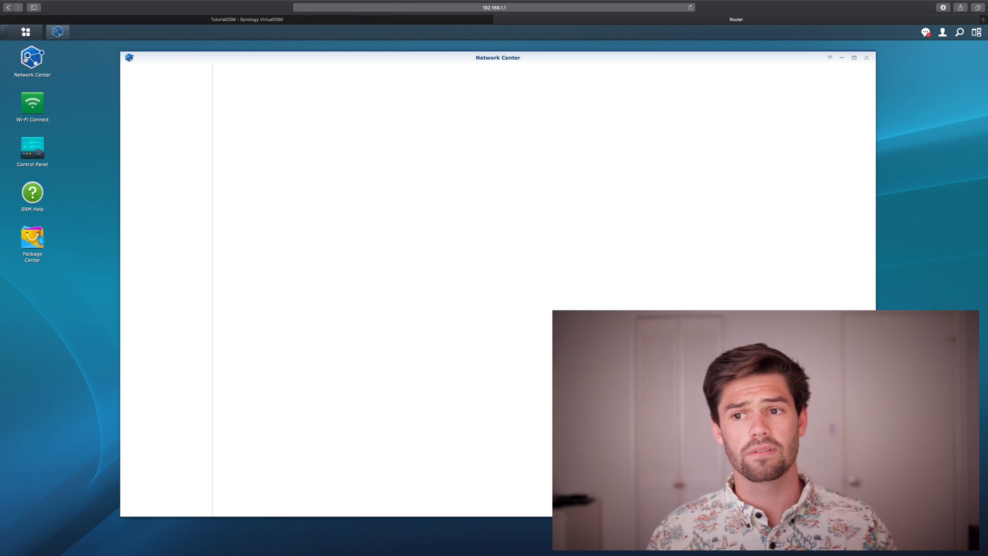
left_click(156, 131)
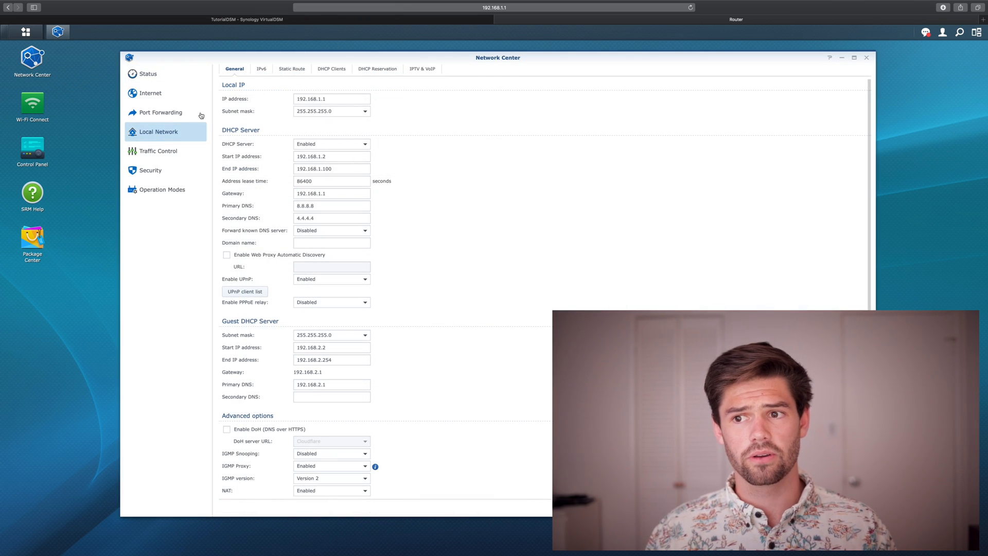
left_click(292, 69)
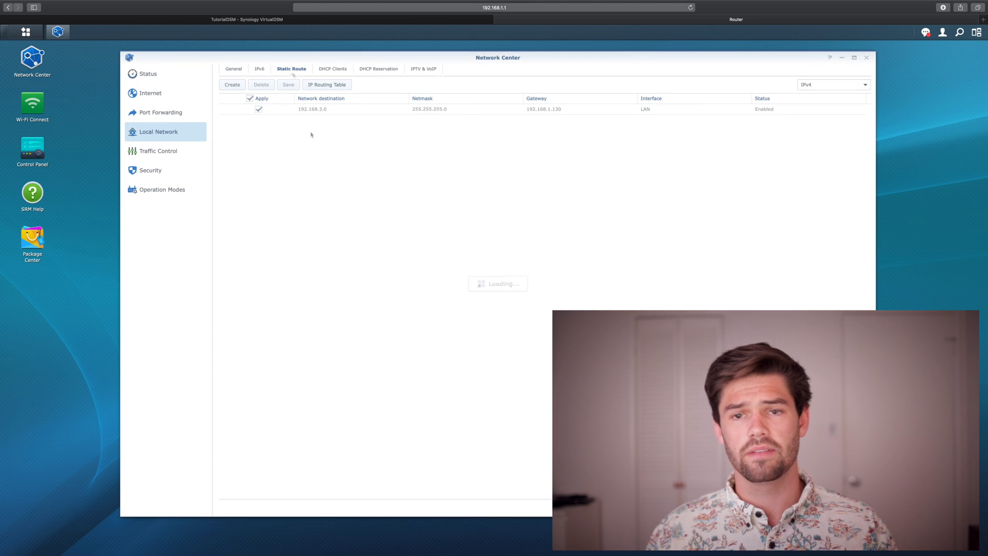
Start a new static route to destination 10.8.0.0 with netmask 255.255.255.0
left_click(232, 85)
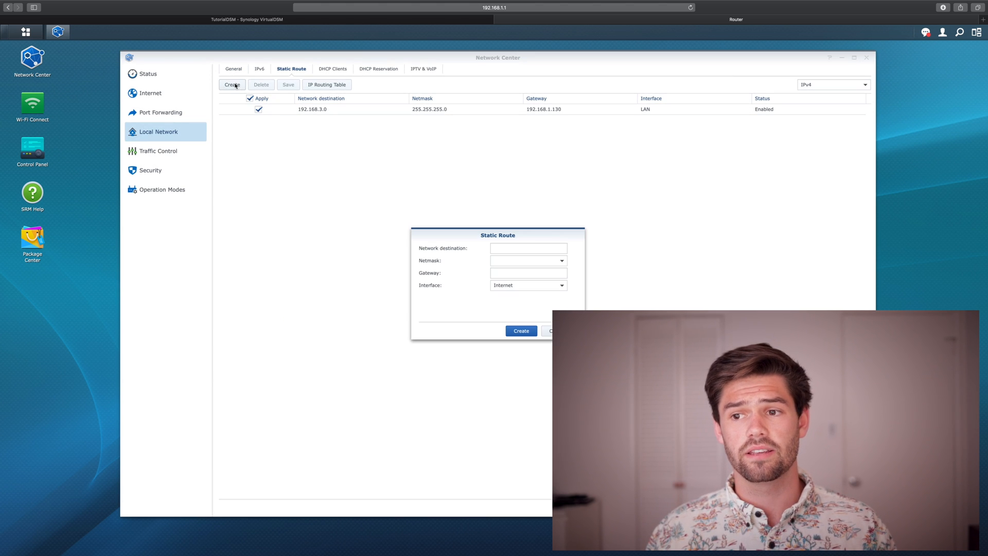
left_click(528, 248)
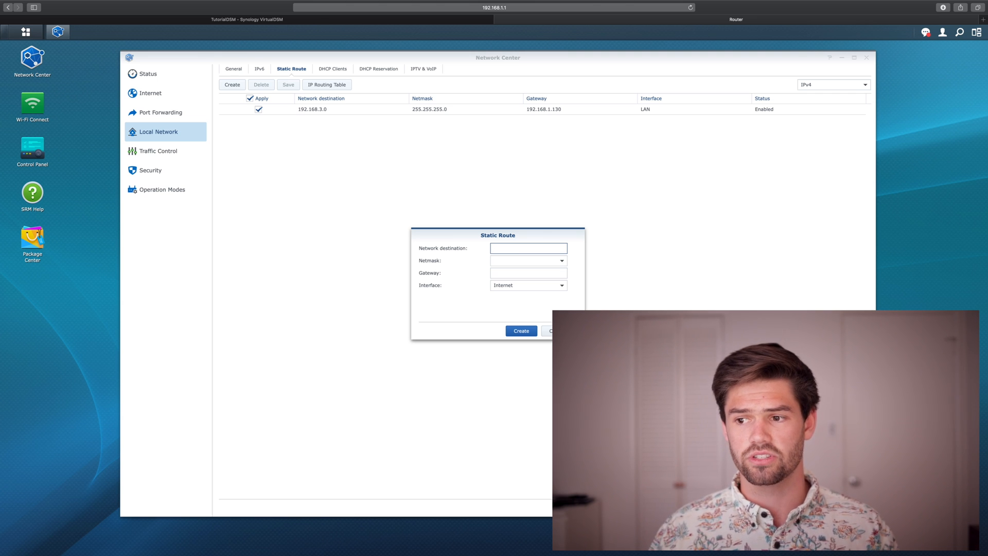
type("10.")
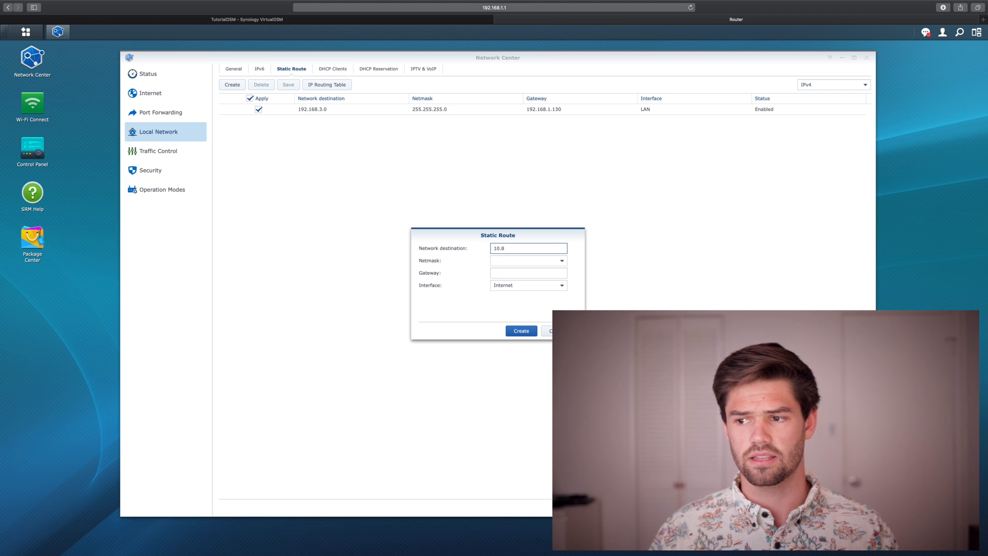
type("8.0")
type(".0")
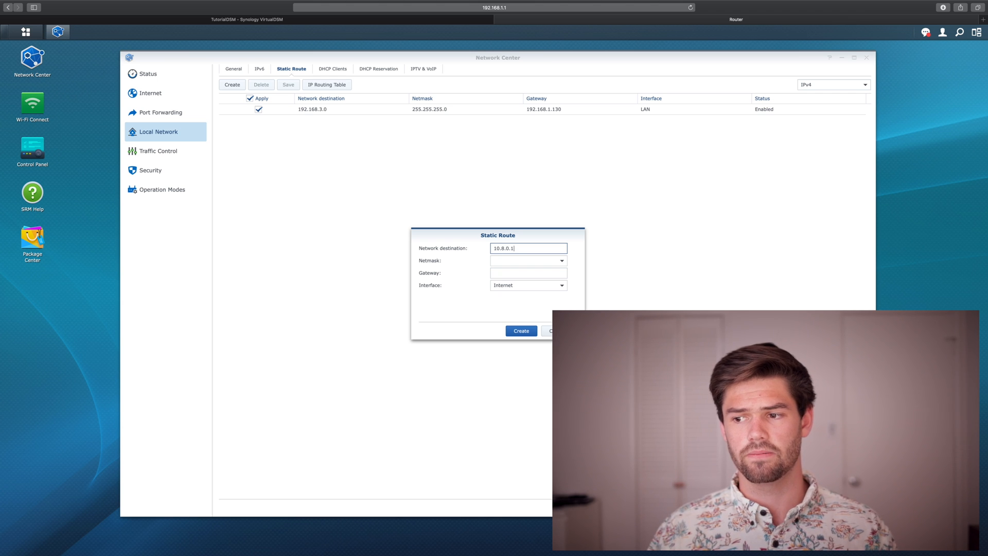
key("Tab")
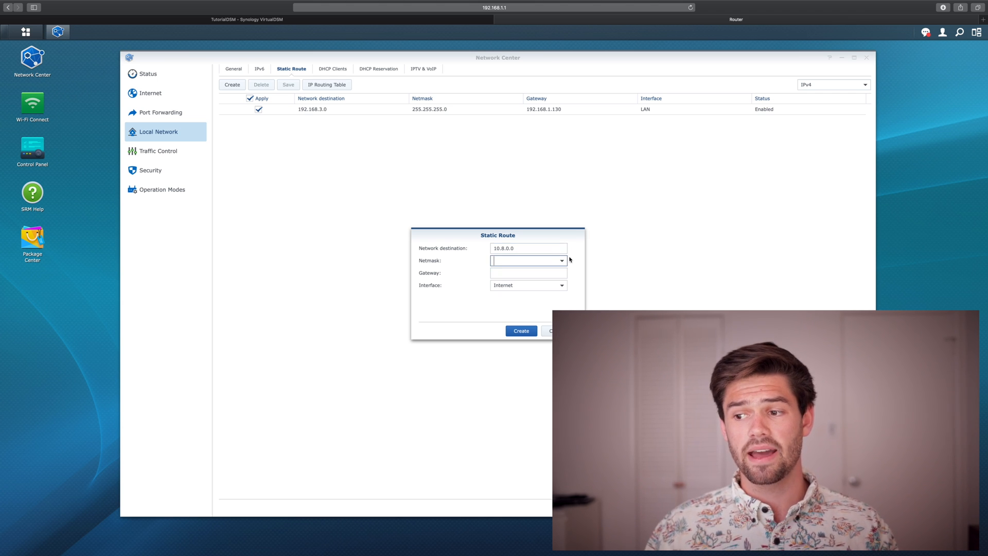
left_click(562, 259)
left_click(554, 275)
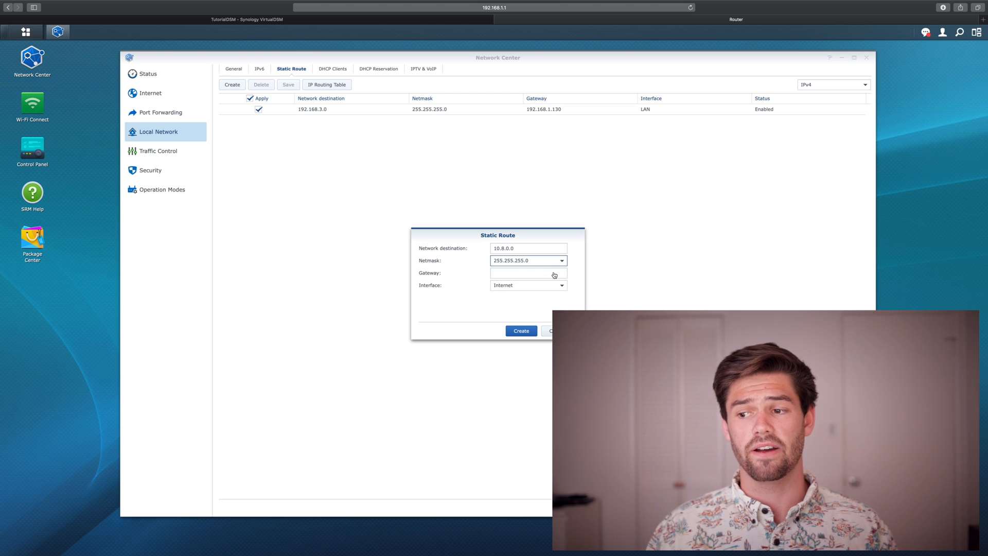
Set gateway 192.168.1.109 and interface LAN, then save the route
left_click(552, 274)
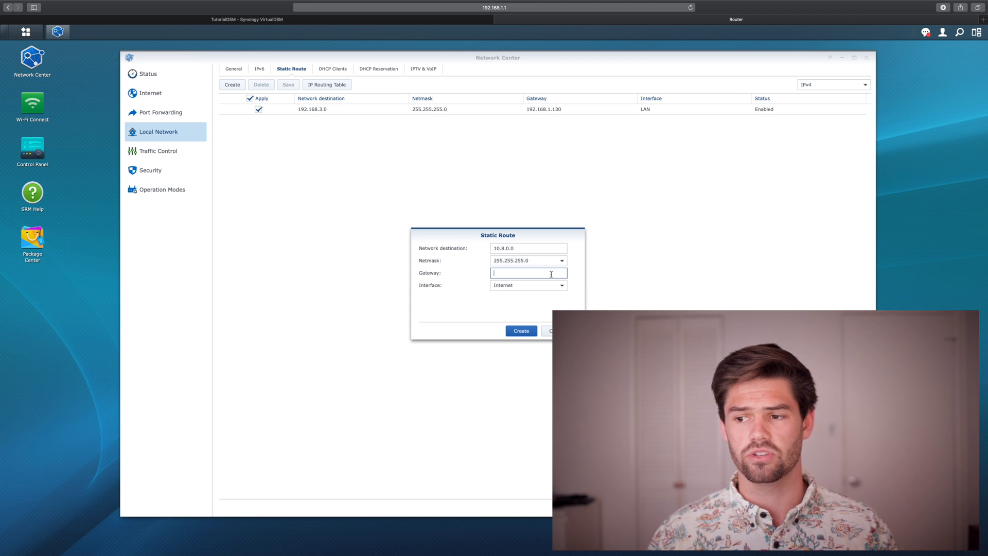
type("192.168.1.10")
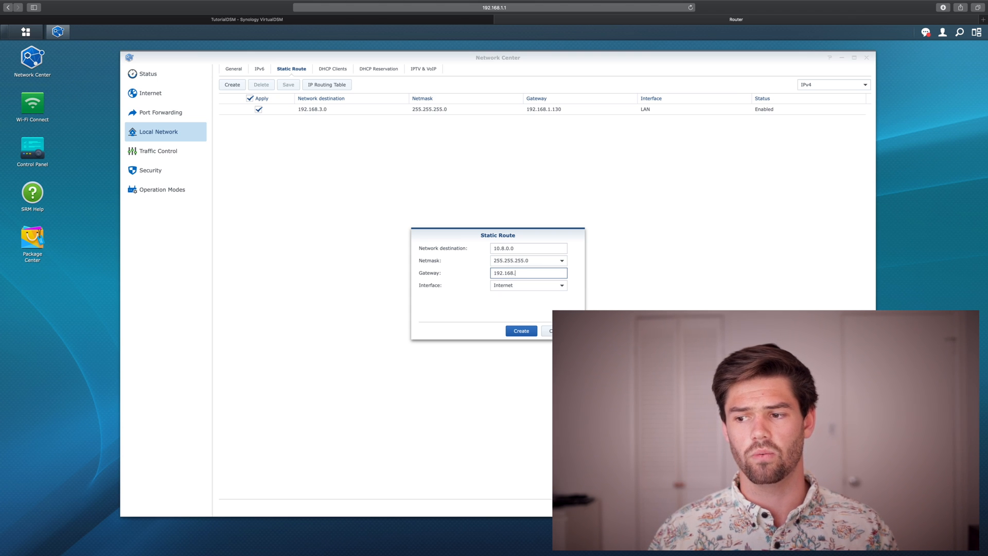
type("9")
left_click(529, 285)
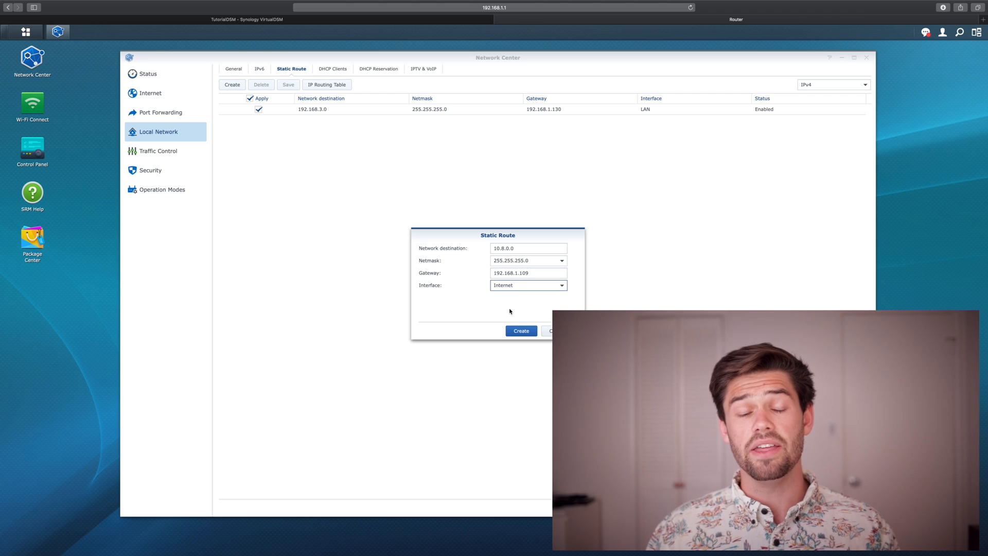
left_click(529, 284)
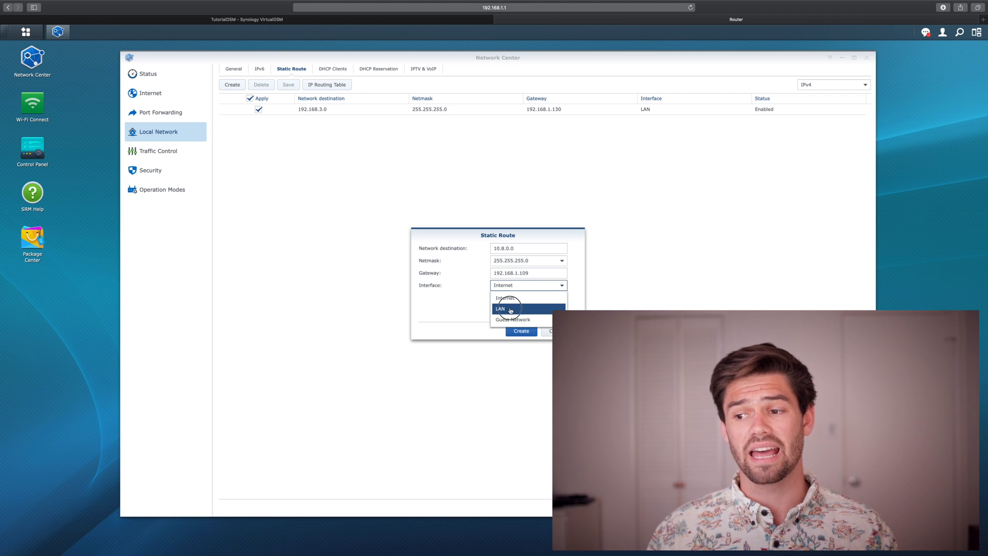
left_click(509, 307)
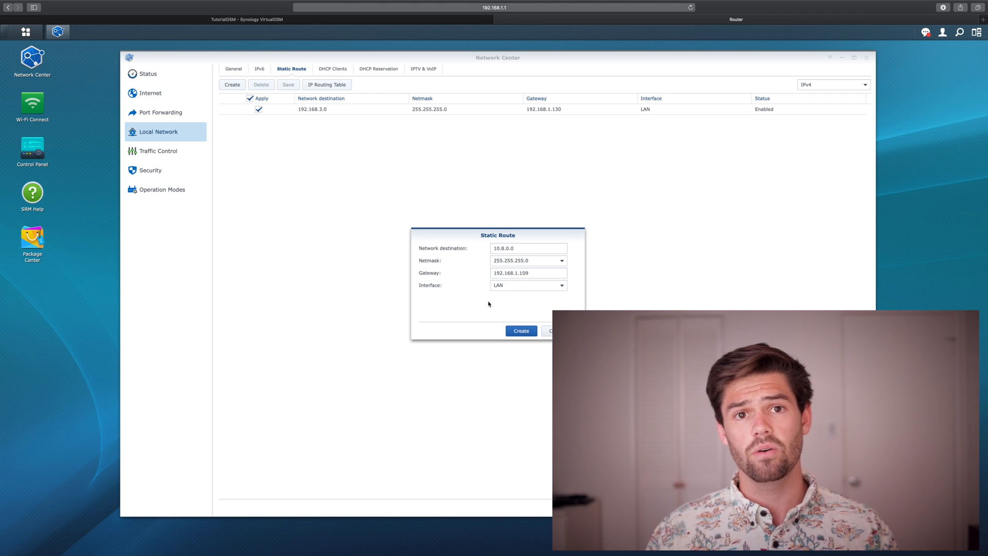
left_click(521, 331)
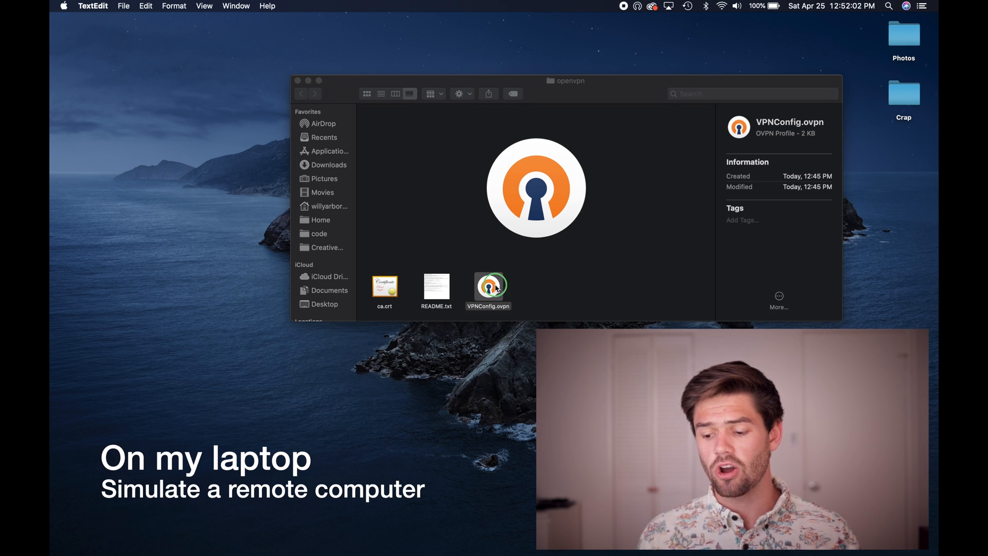
Open VPNConfig.ovpn from Finder in TextEdit as plain text
right_click(494, 288)
mouse_move(530, 300)
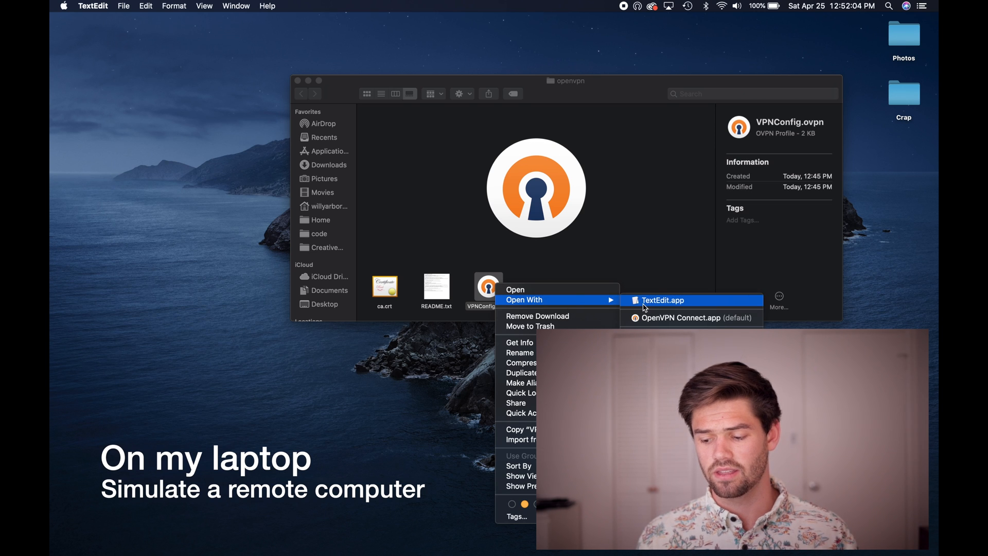
left_click(644, 307)
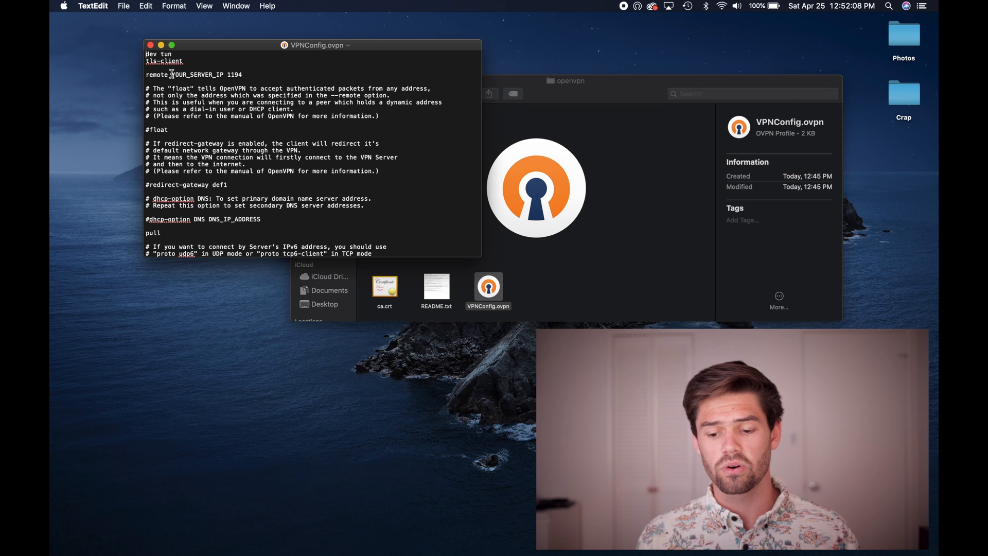
Replace YOUR_SERVER_IP on the remote line with the server's public address and save the profile
left_click_drag(172, 75, 223, 72)
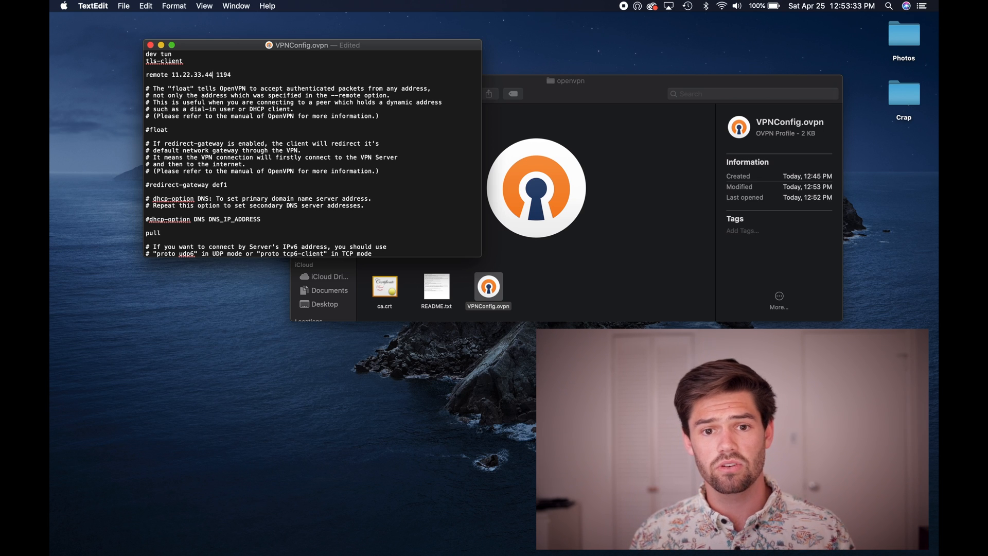
key("super+s")
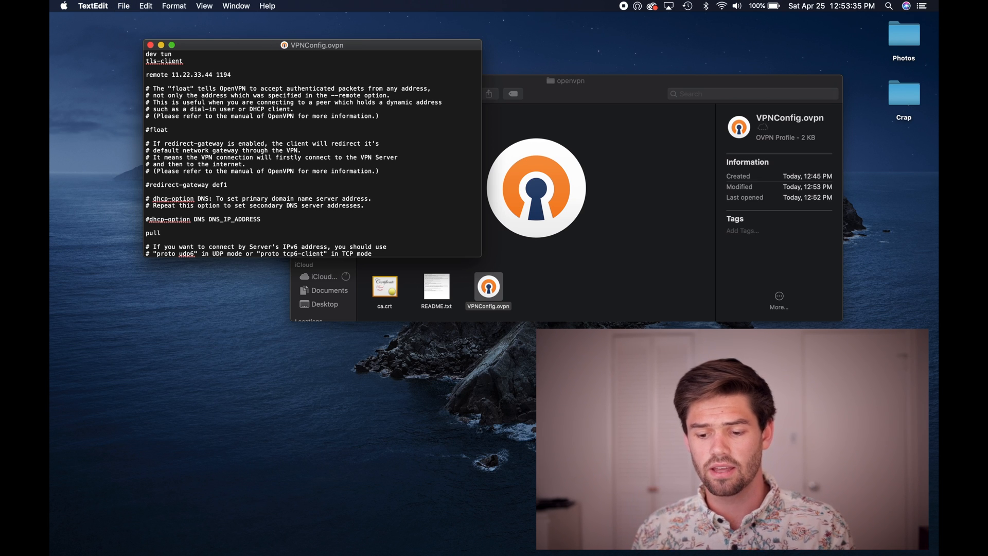
key("BackSpace")
key("BackSpace")
key("BackSpace")
key("BackSpace")
key("BackSpace")
key("BackSpace")
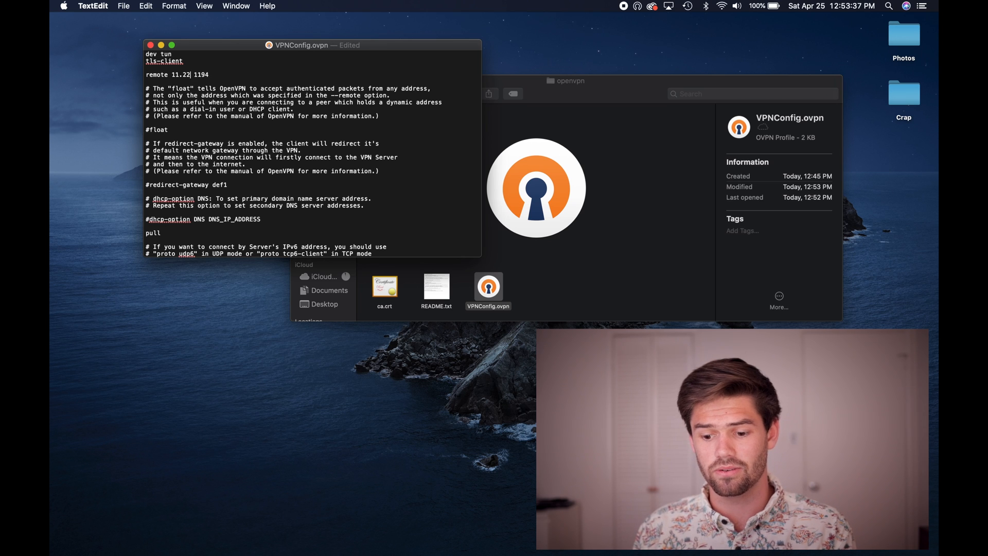
key("BackSpace")
key("BackSpace")
key("BackSpace")
key("BackSpace")
key("BackSpace")
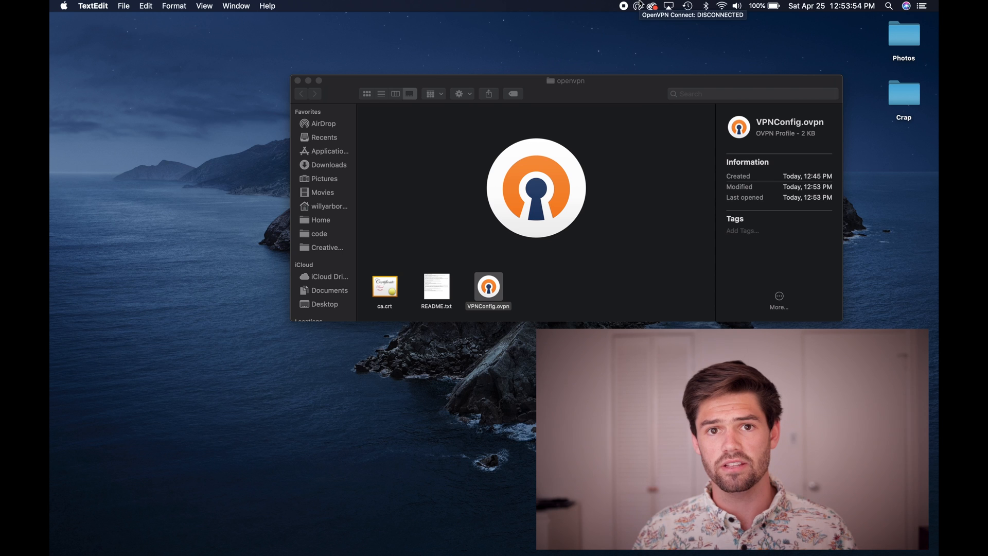
Bring up OpenVPN Connect and import VPNConfig.ovpn by dragging it into the client
left_click(638, 6)
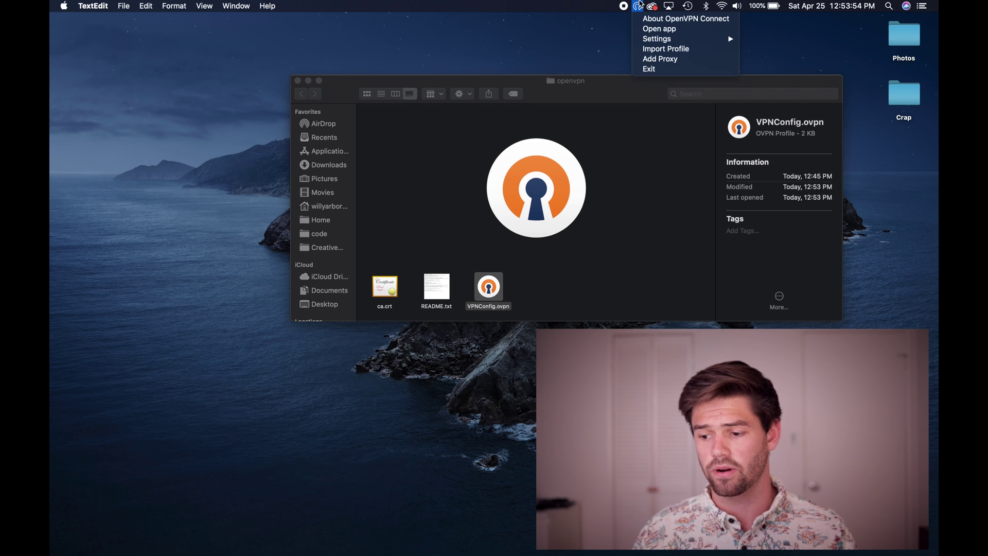
left_click(659, 29)
left_click_drag(526, 26, 328, 163)
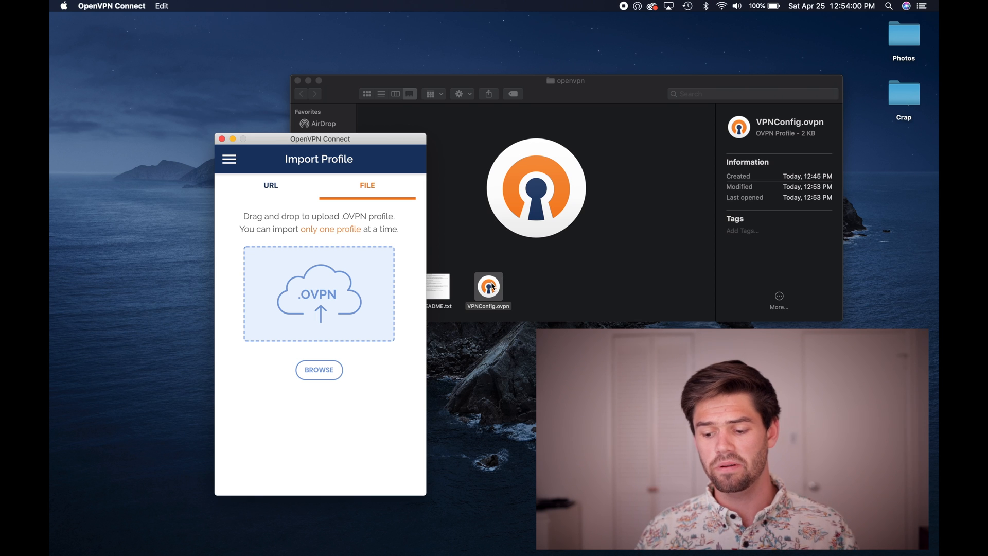
left_click_drag(490, 287, 292, 305)
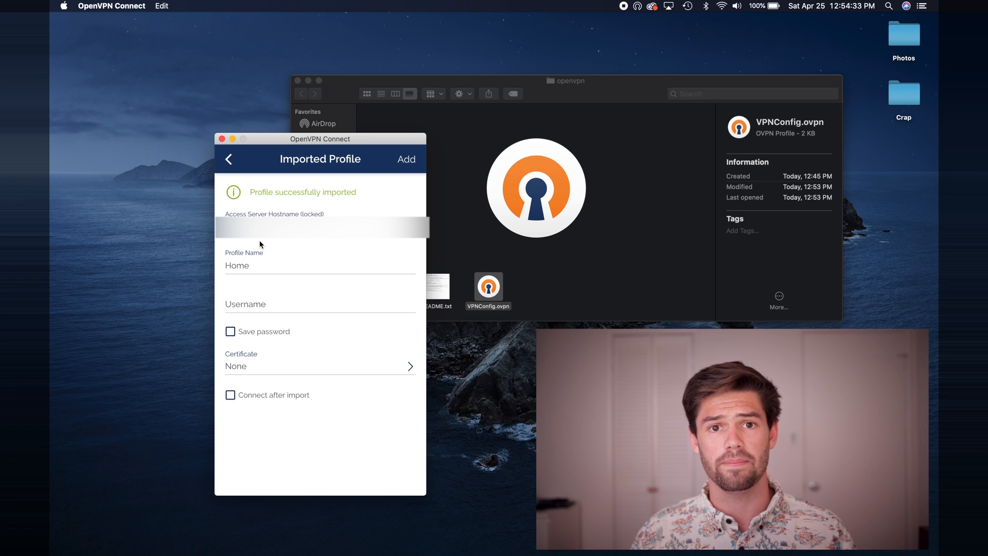
Enter the username and password with Save password ticked, adding the Home profile
left_click(268, 301)
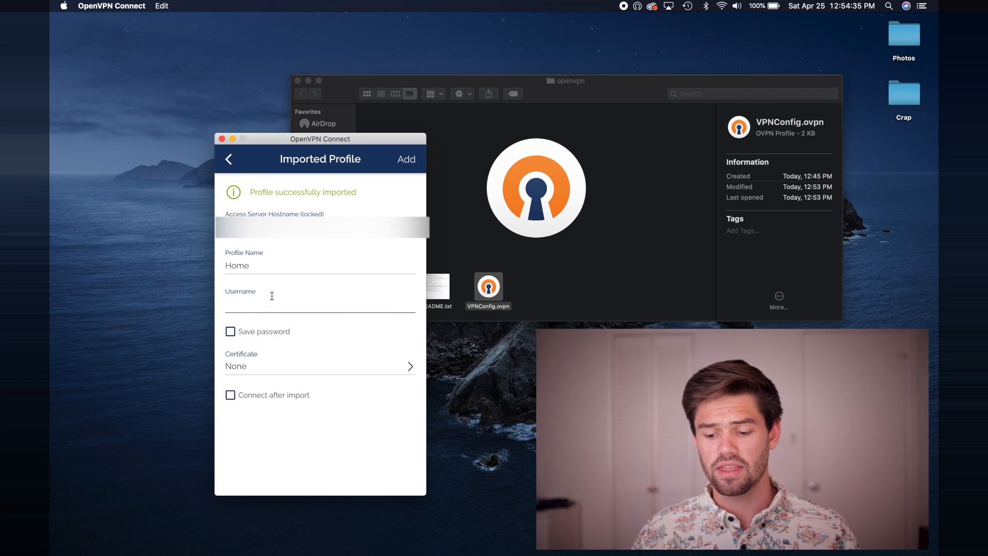
left_click(231, 332)
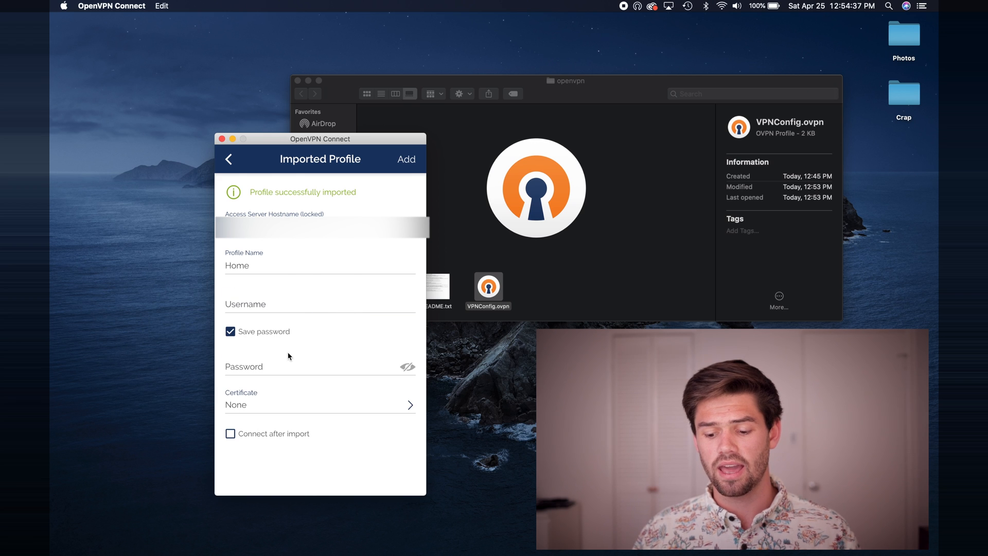
left_click(266, 304)
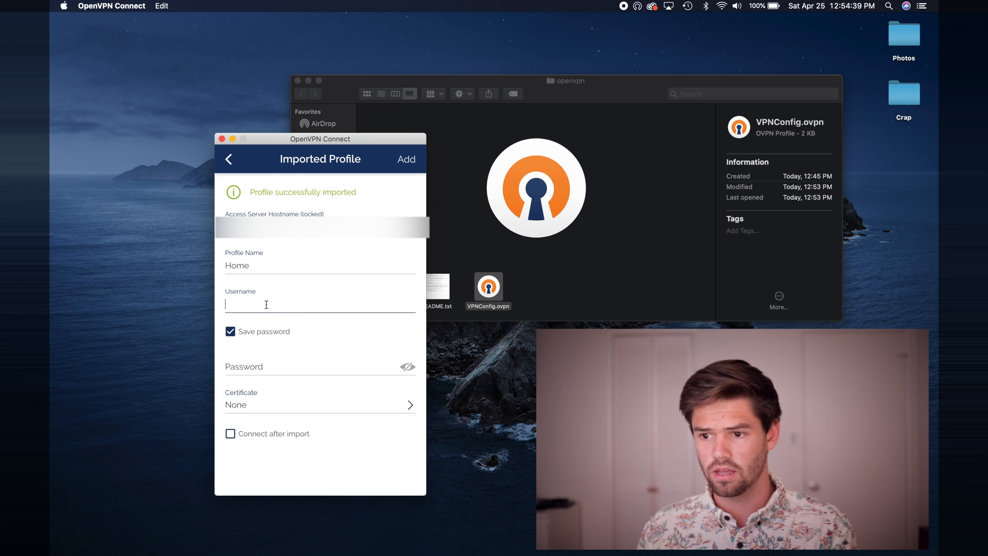
type("Bill")
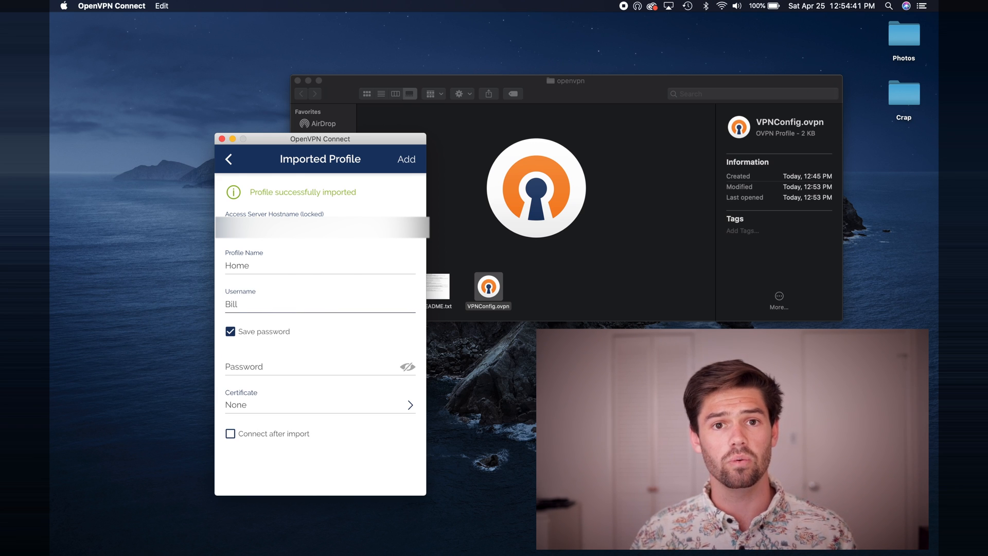
left_click(283, 369)
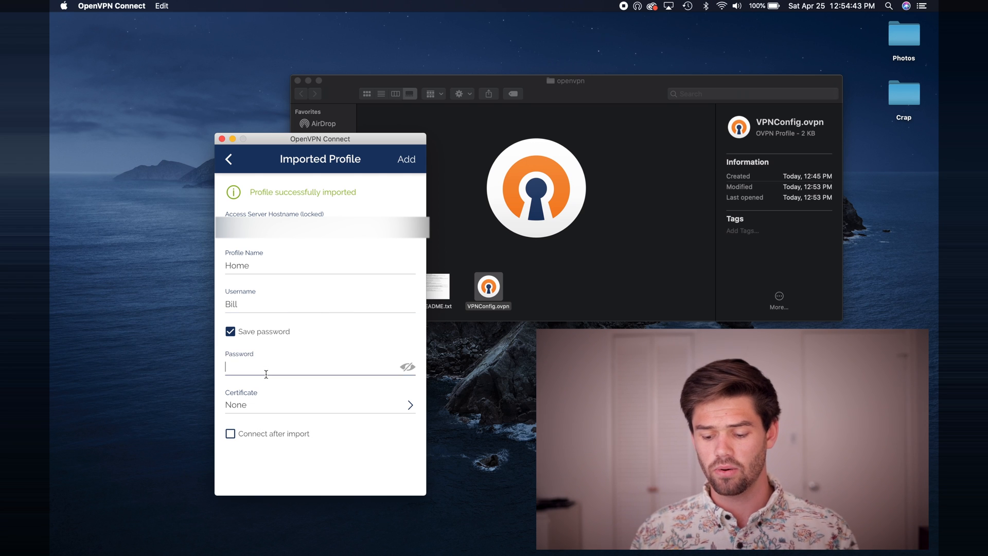
type("••")
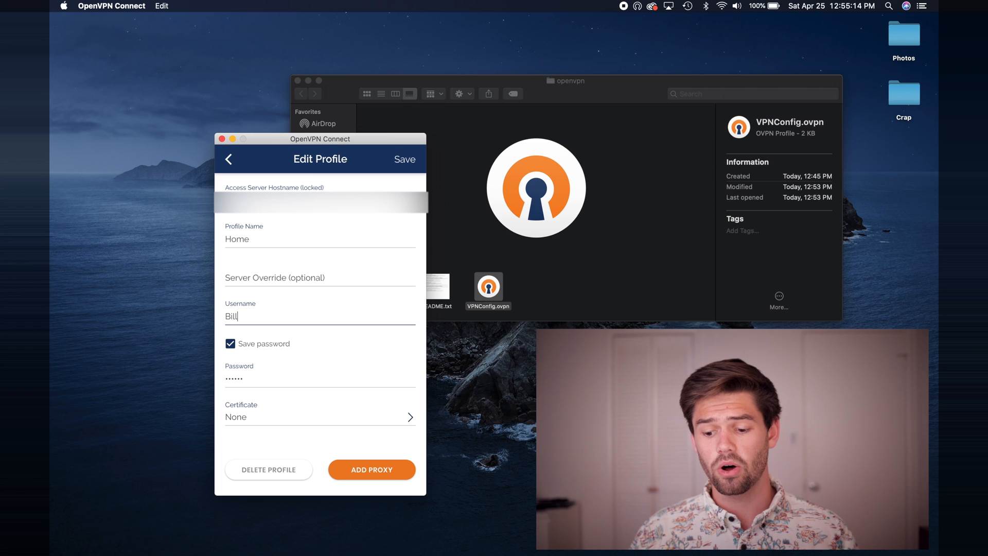
left_click(404, 160)
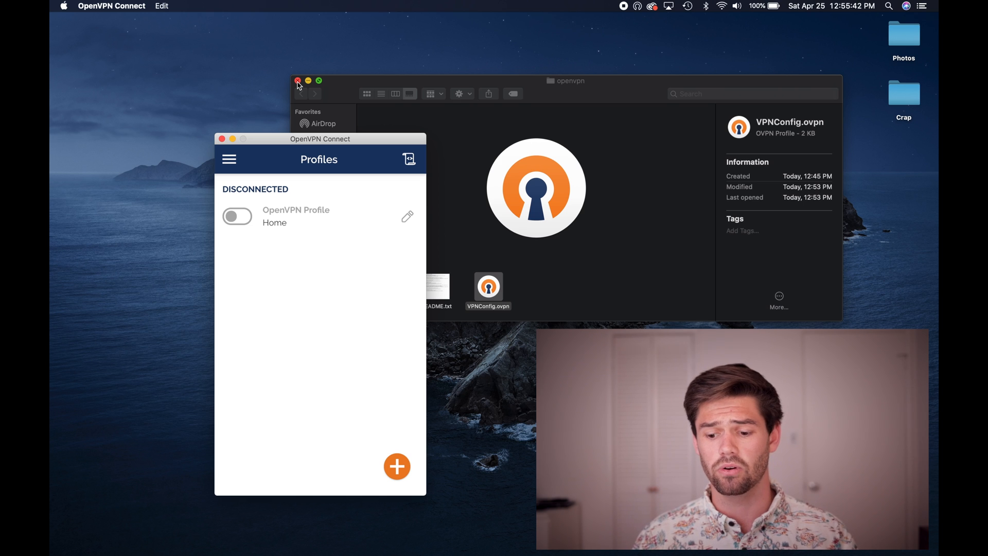
Close the openvpn folder, attempt smb://192.168.1.110 and cancel the stalled connection
left_click(298, 81)
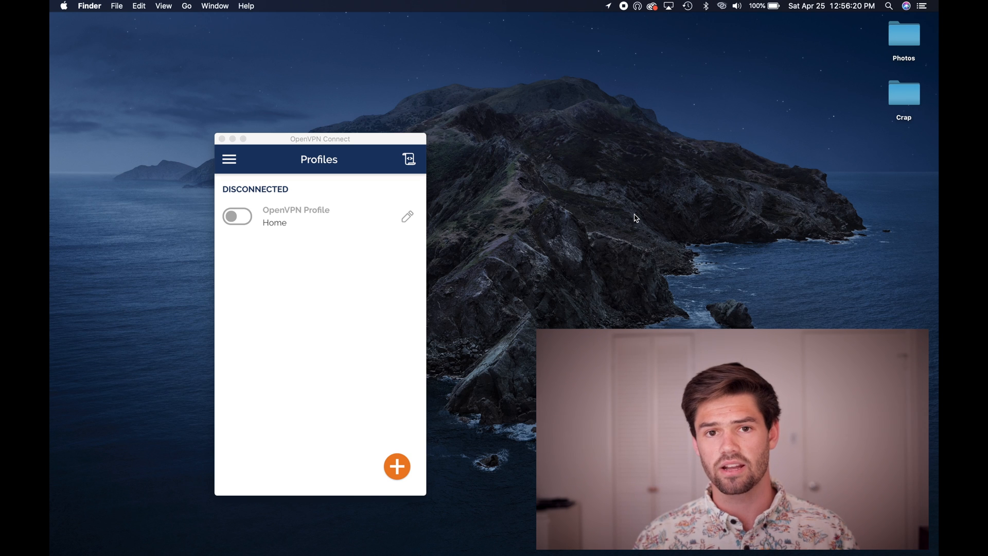
key("super+k")
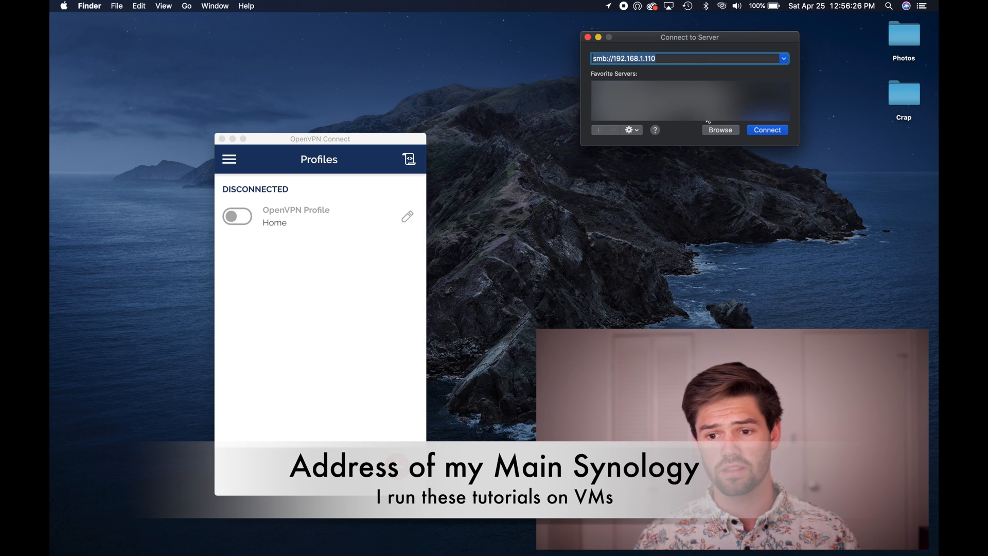
left_click(768, 130)
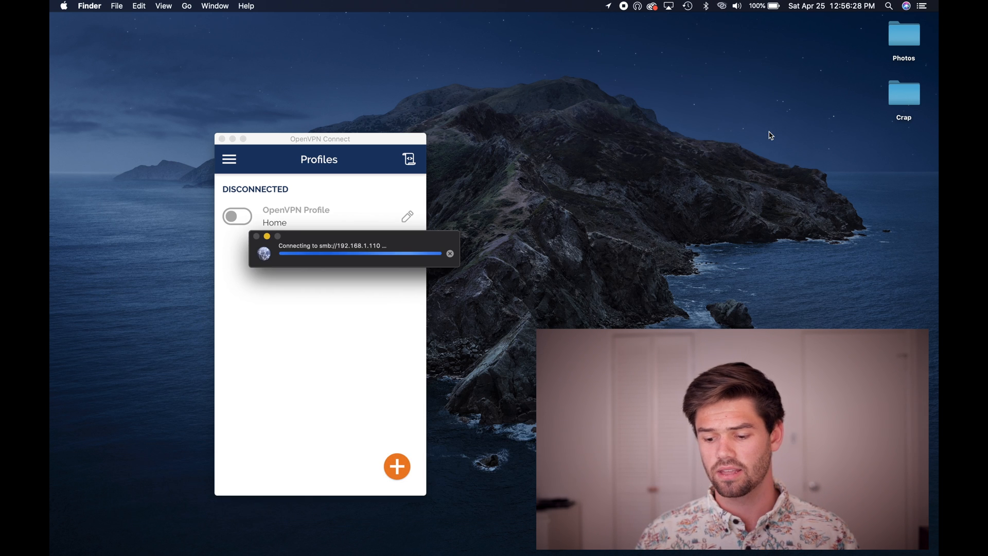
left_click_drag(369, 236, 540, 130)
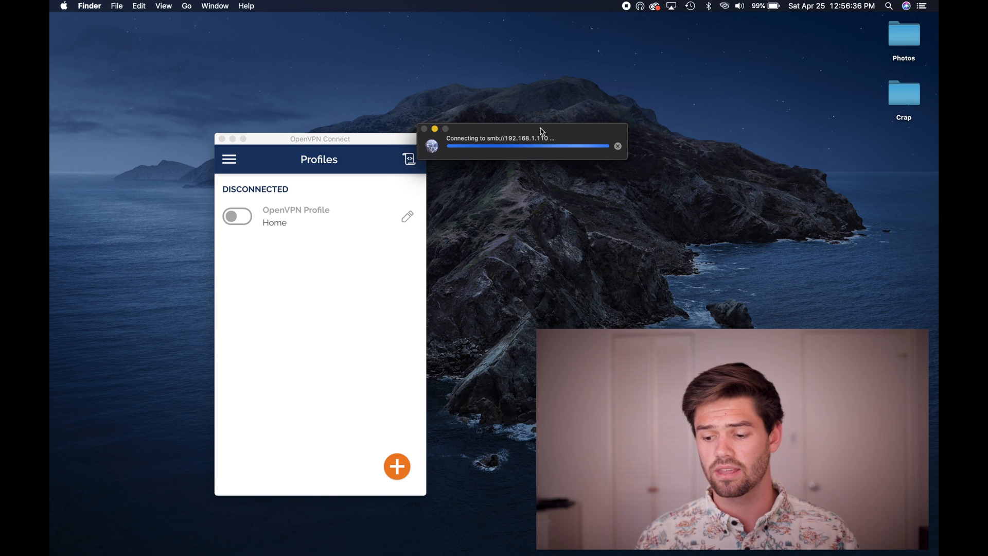
left_click(617, 148)
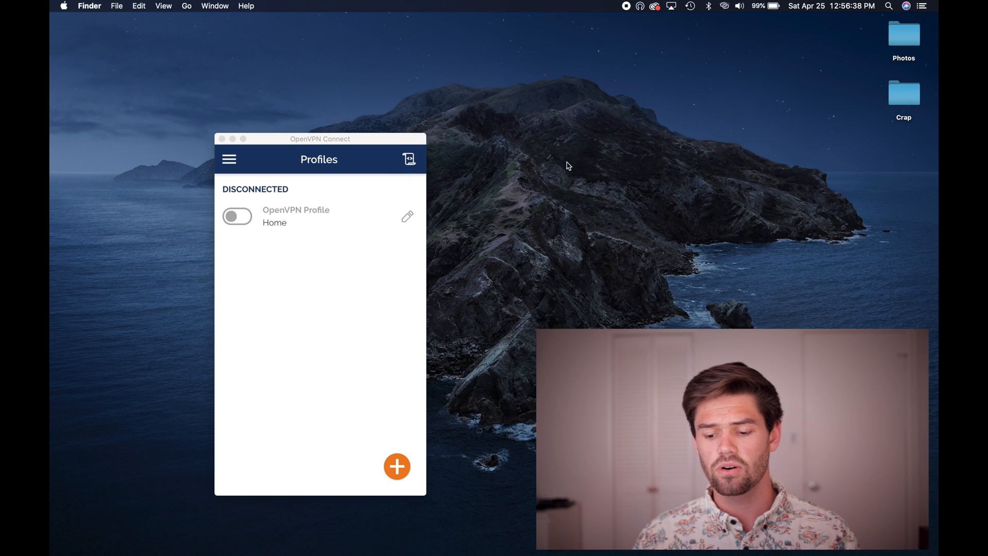
Turn on the Home profile and continue past the missing external certificate error until connected
left_click(371, 261)
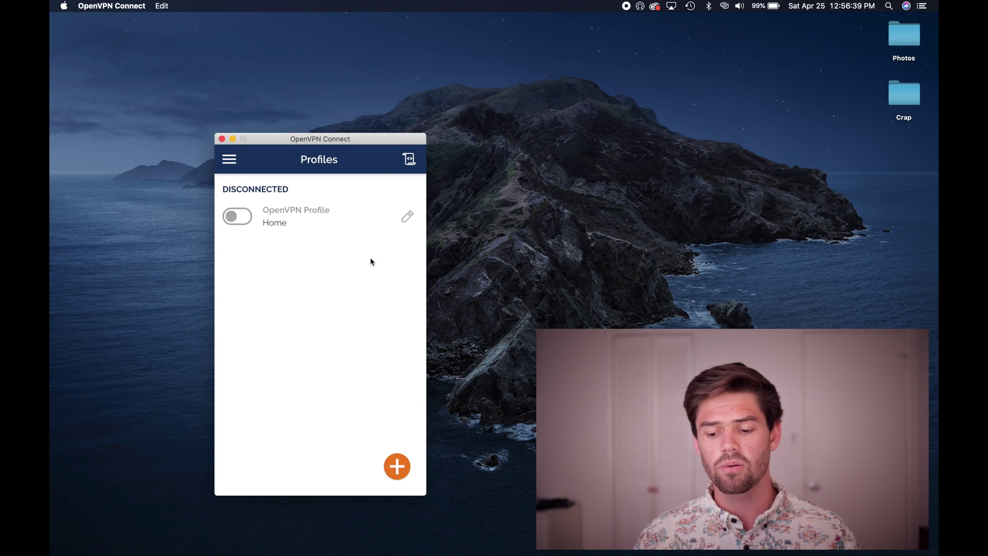
left_click(241, 219)
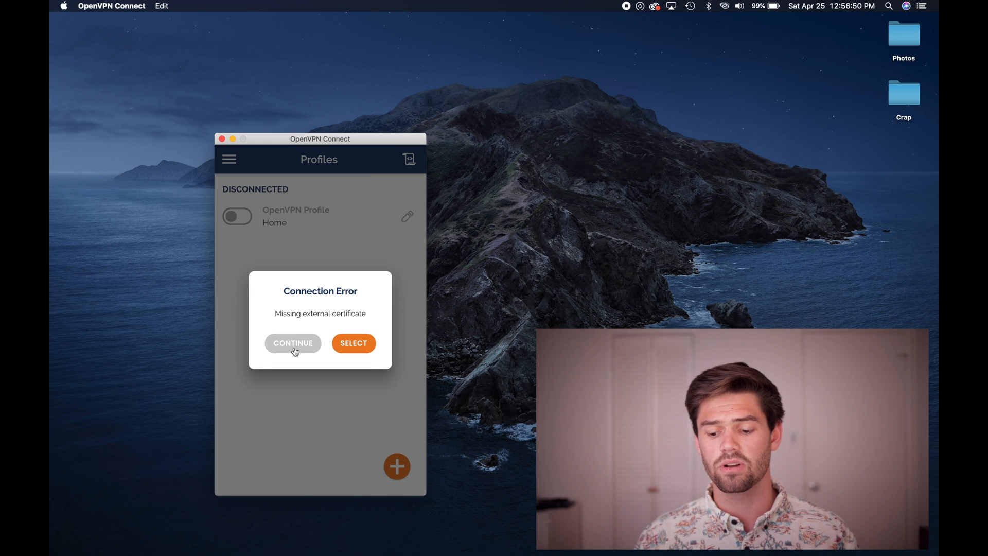
left_click(294, 346)
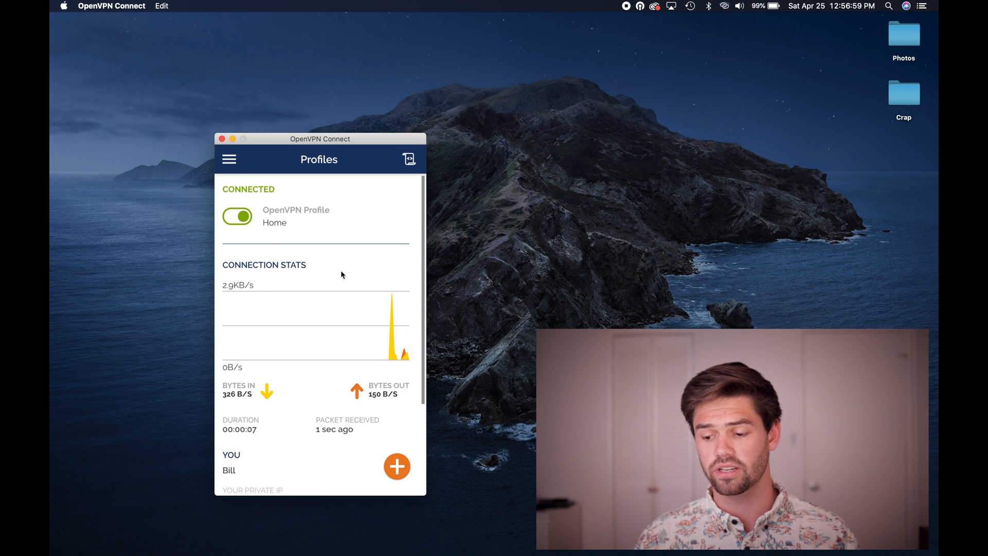
left_click(600, 172)
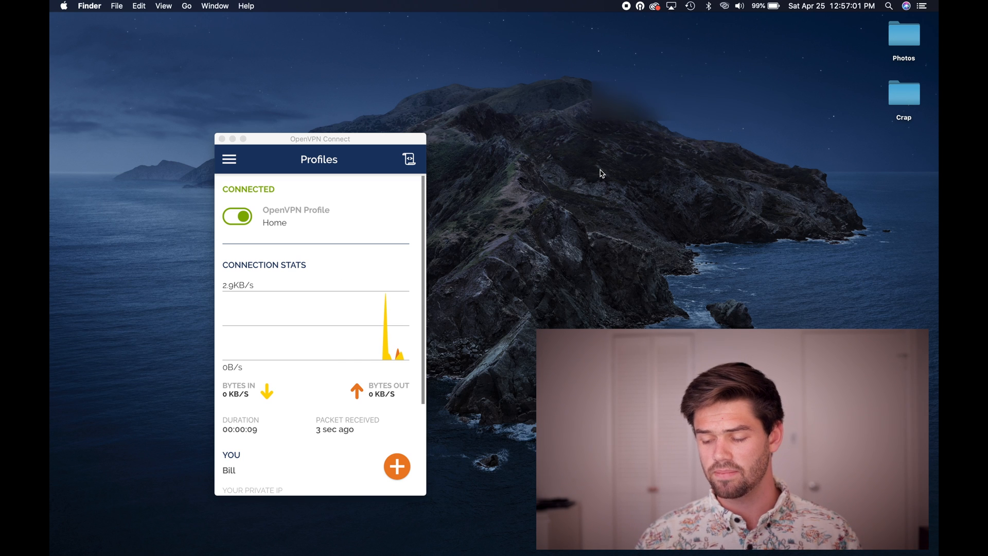
Connect to smb://192.168.1.110 over the VPN, open the speed share, then close it
key("super+k")
key("Return")
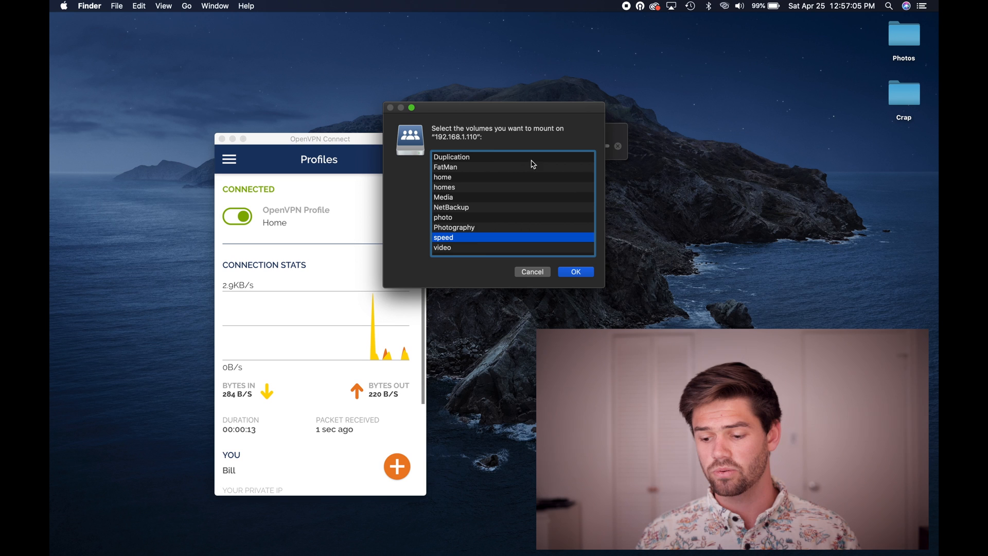
scroll(499, 199, "down", 2)
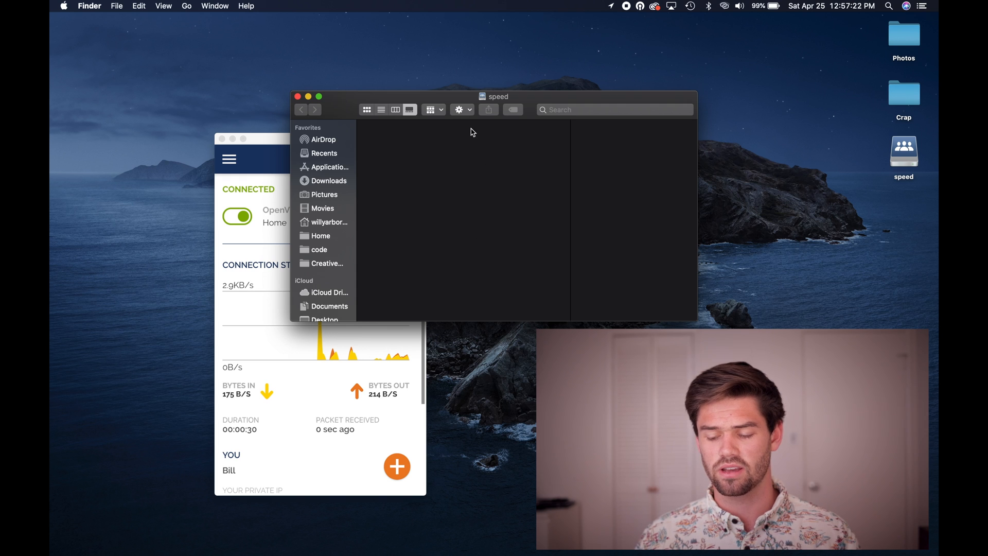
left_click(298, 97)
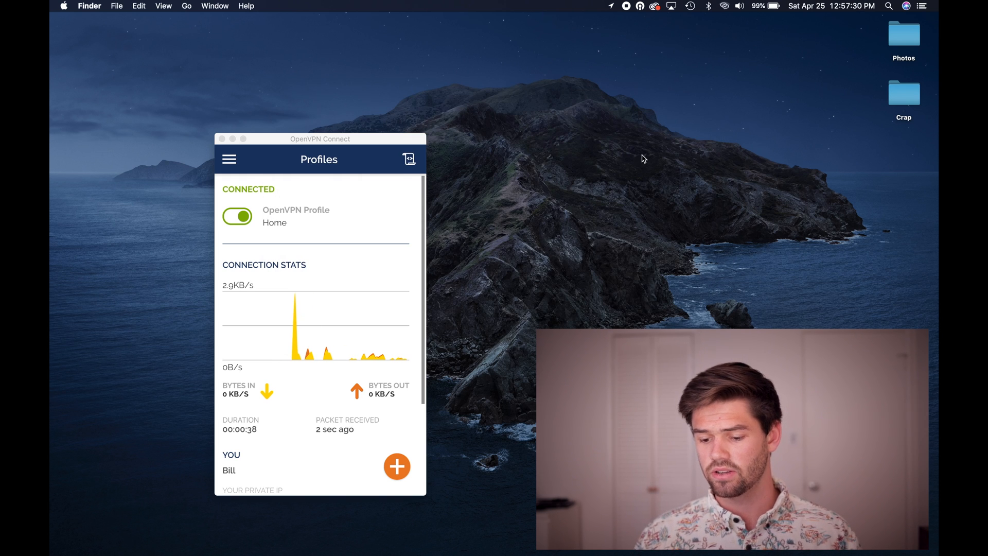
key("F4")
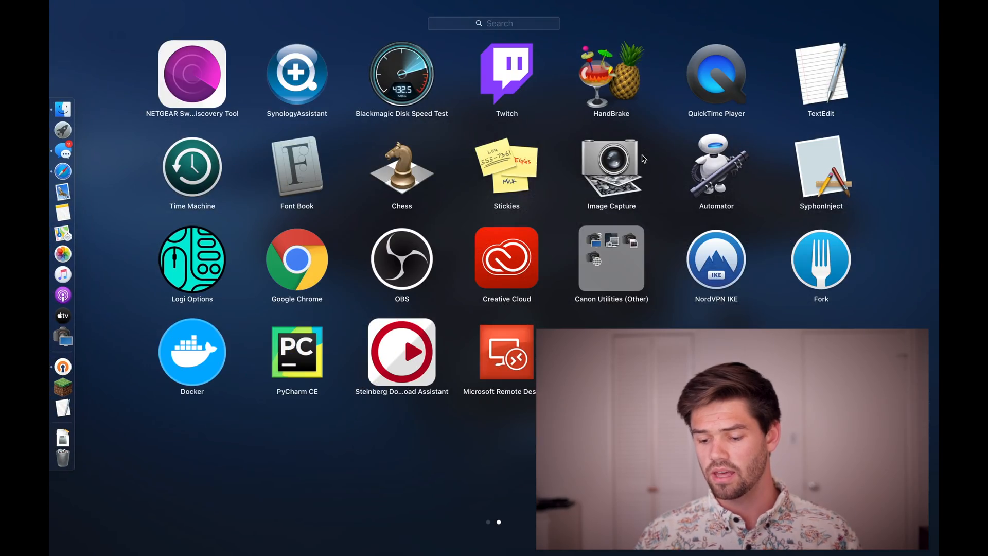
scroll(642, 158, "left", 5)
Launch Minecraft and join the Home Server from the Multiplayer list
left_click(514, 259)
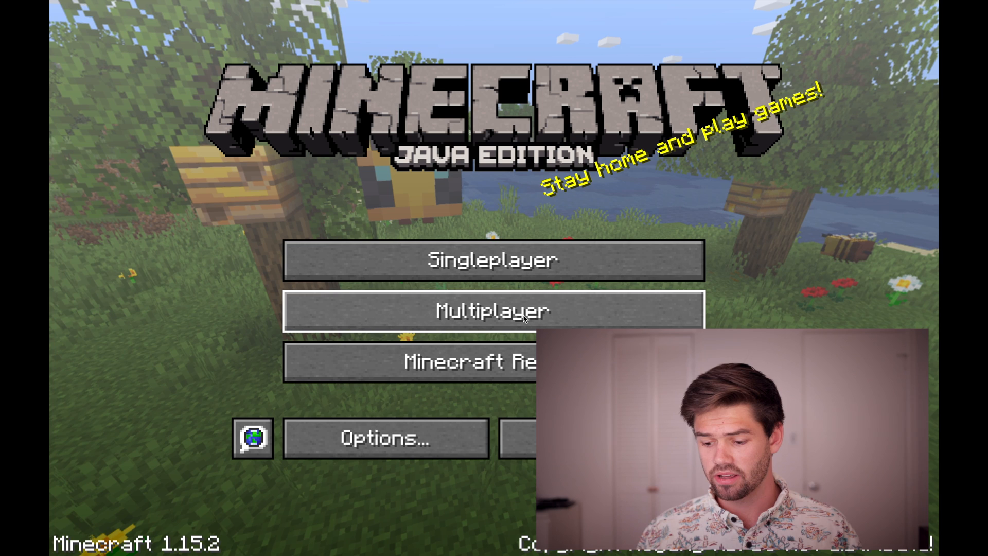
left_click(525, 318)
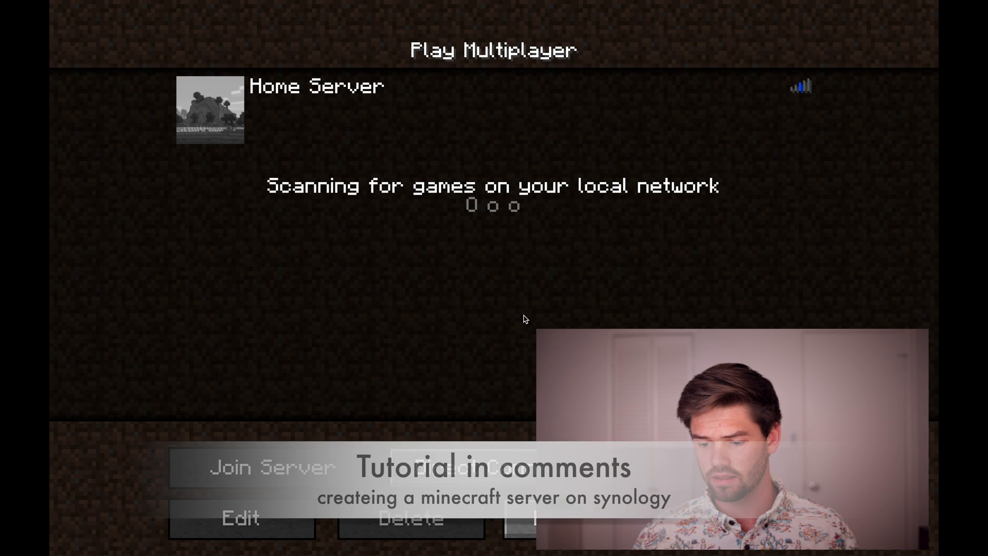
left_click(453, 106)
double_click(452, 106)
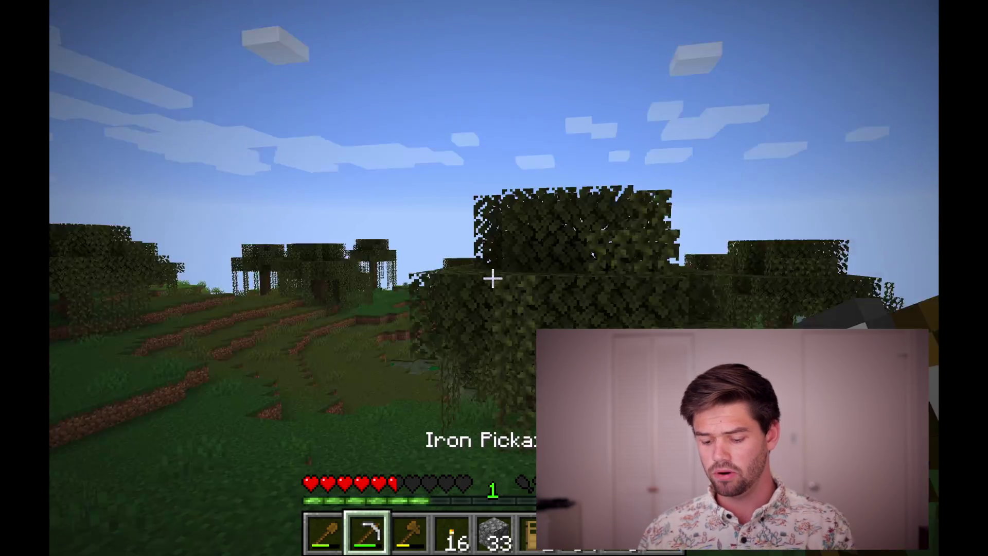
Look around and walk forward through the Home Server world
left_click_drag(492, 277, 491, 277)
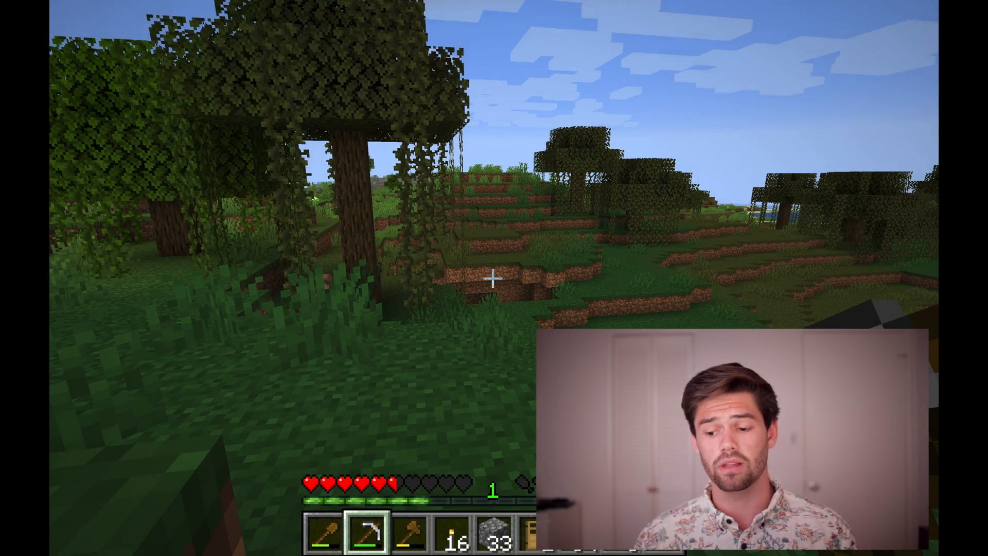
left_click_drag(492, 278, 492, 278)
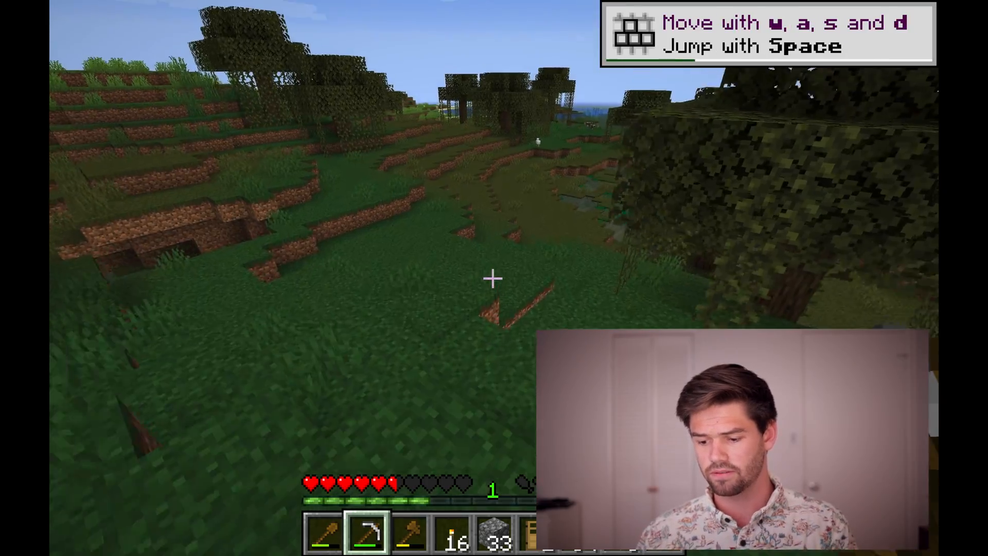
key("w")
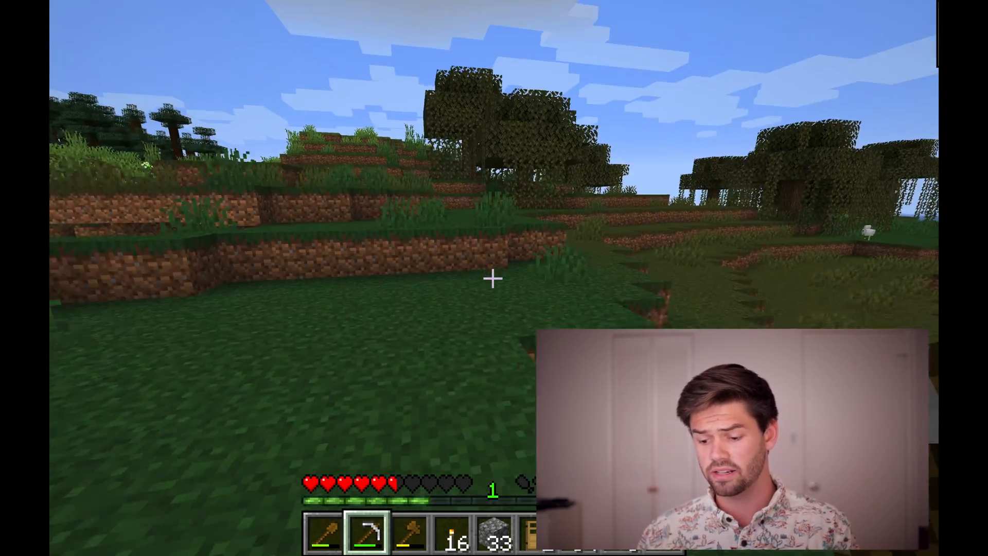
key("w")
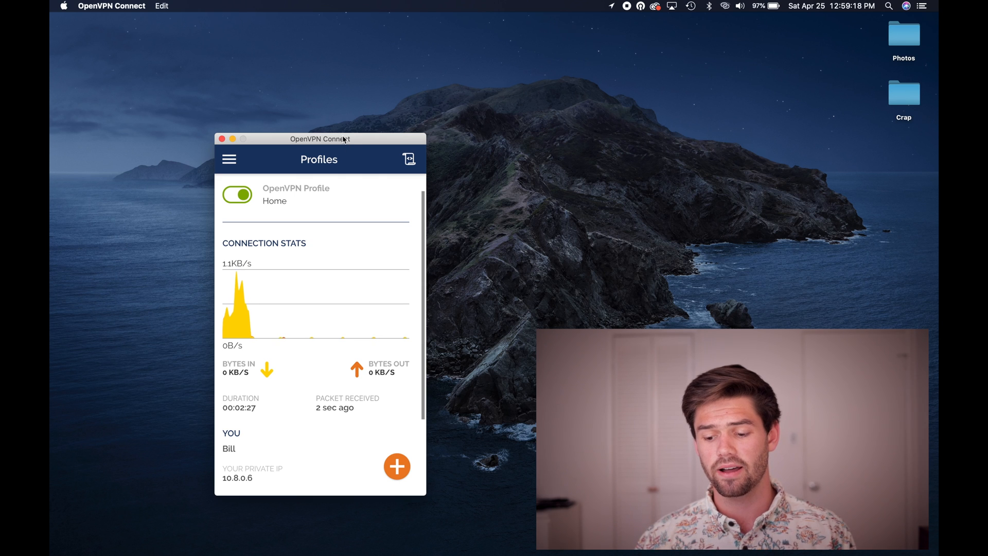
Reposition the OpenVPN Connect window to read the private VPN address 10.8.0.6
left_click_drag(344, 139, 428, 50)
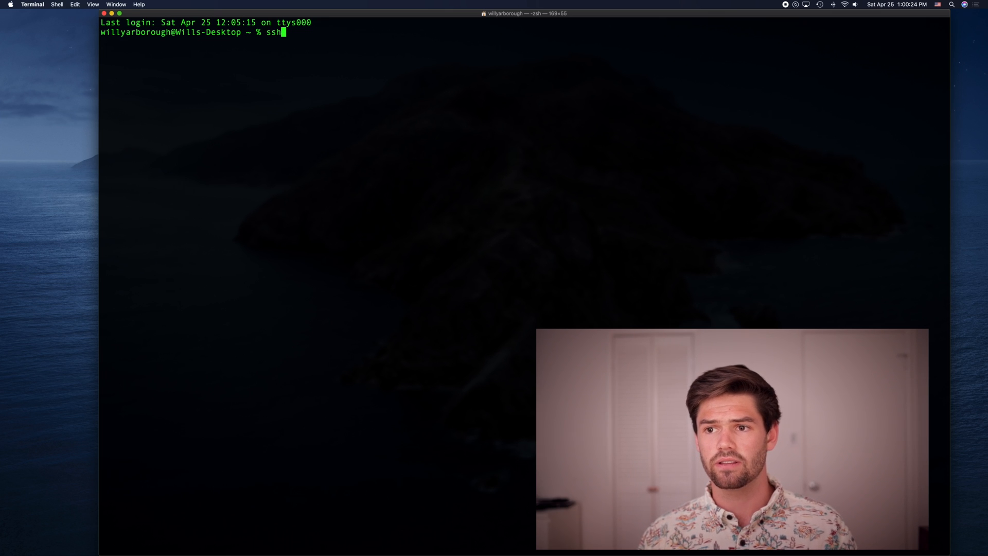
type("10.8.0.6")
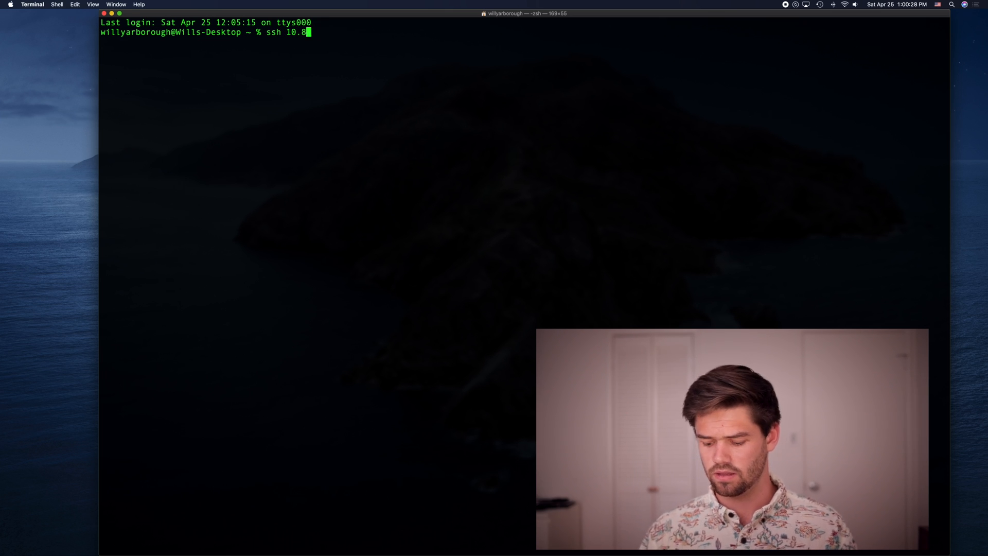
SSH to the laptop at 10.8.0.6, accepting the host key and logging in
key("Return")
type("yes")
key("Return")
key("Return")
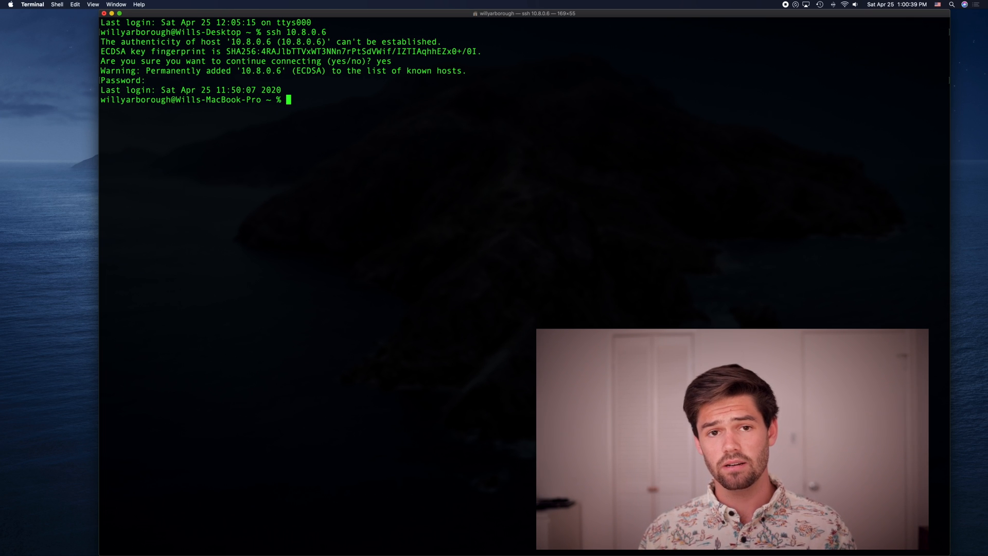
left_click_drag(310, 111, 189, 73)
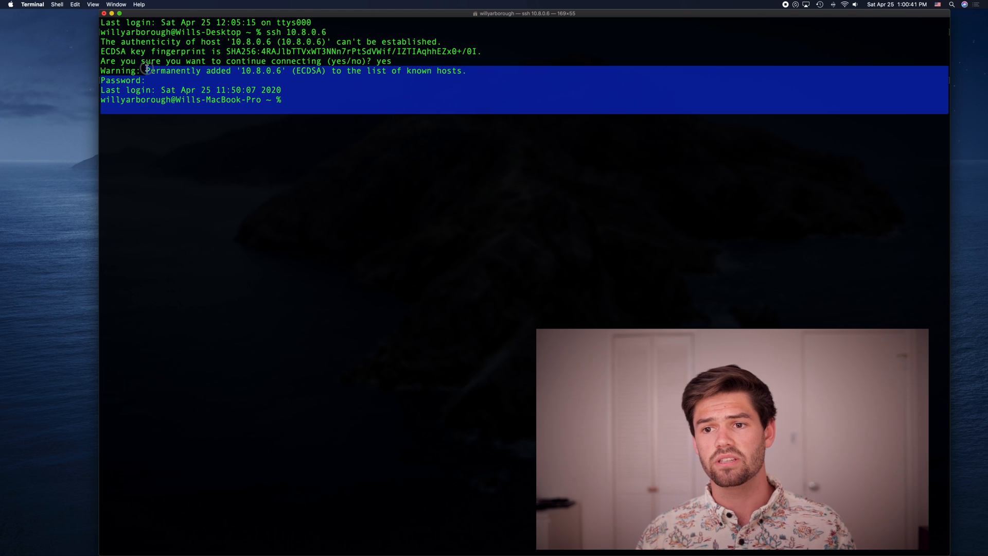
left_click(188, 85)
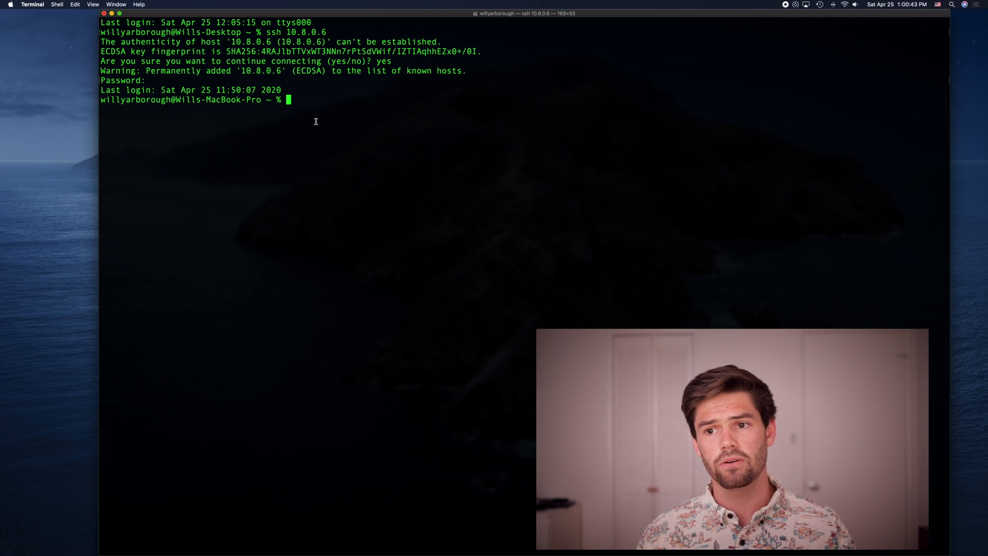